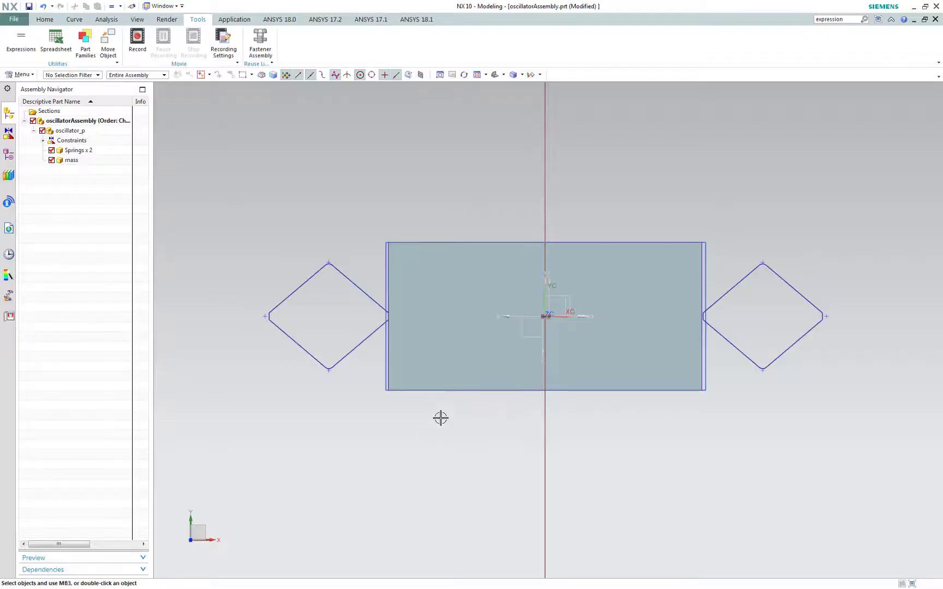
Make the Springs component the work part and review its ANS_ expressions
middle_click_drag(440, 419, 467, 381)
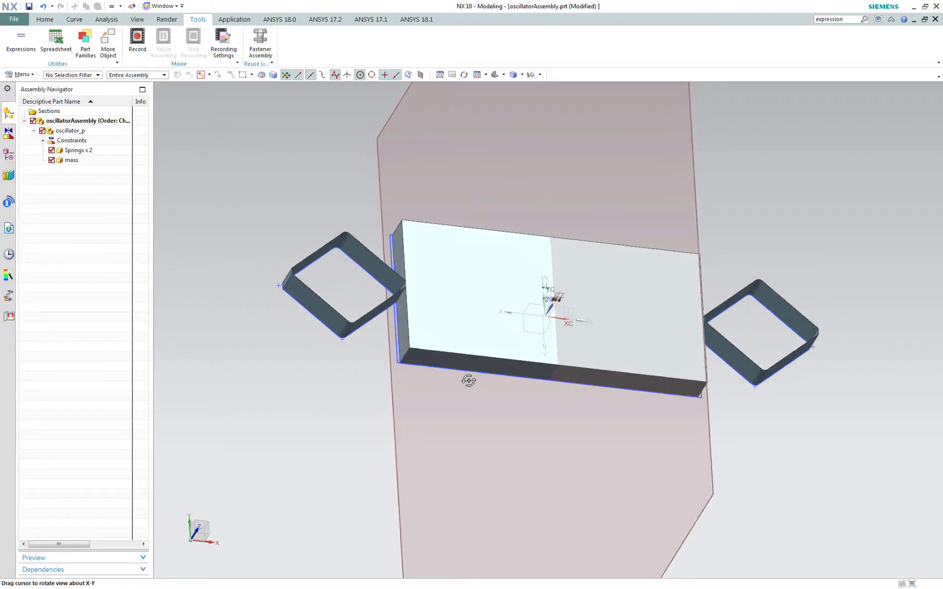
right_click(74, 151)
left_click(98, 173)
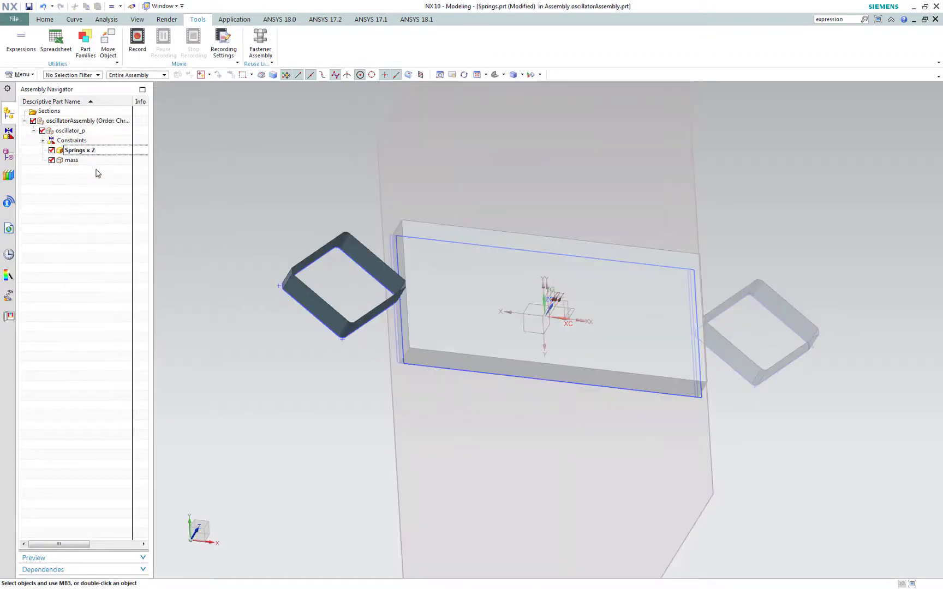
left_click(37, 54)
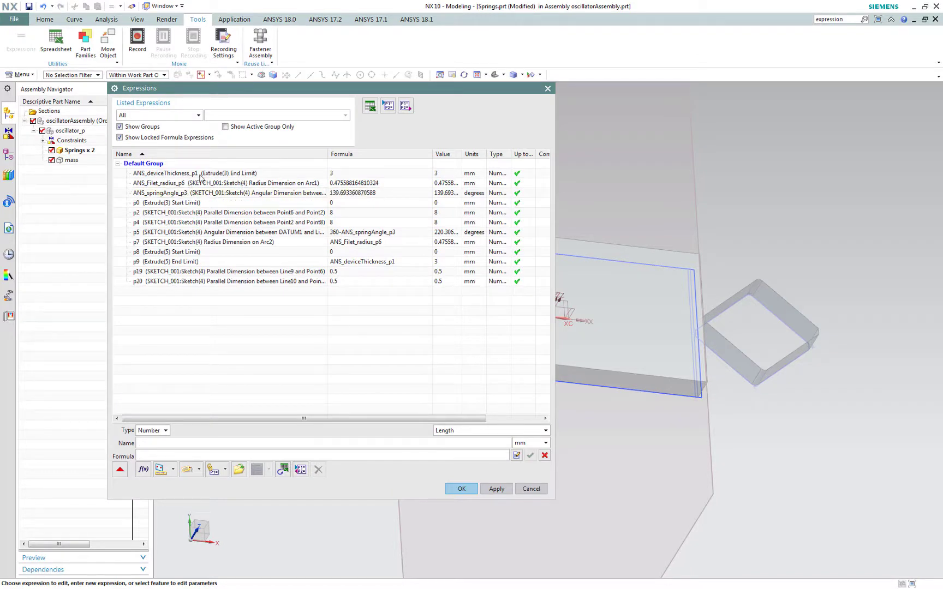
left_click(229, 232)
left_click(462, 489)
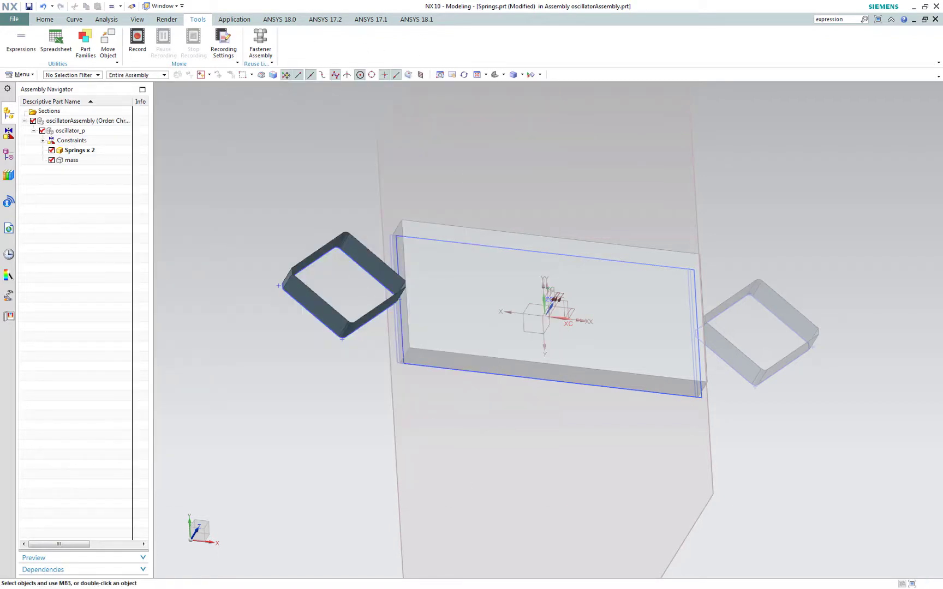
Switch to Workbench and create a structural simulation process connected to the active CAD session with the Modal calculation type
left_click_drag(0, 63, 519, 10)
left_click(169, 144)
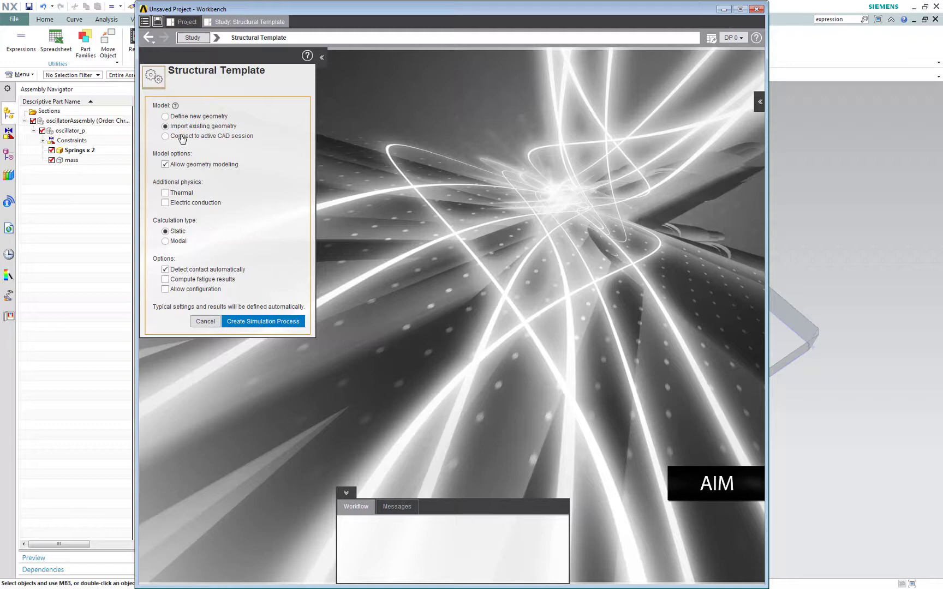
left_click(182, 138)
left_click(166, 214)
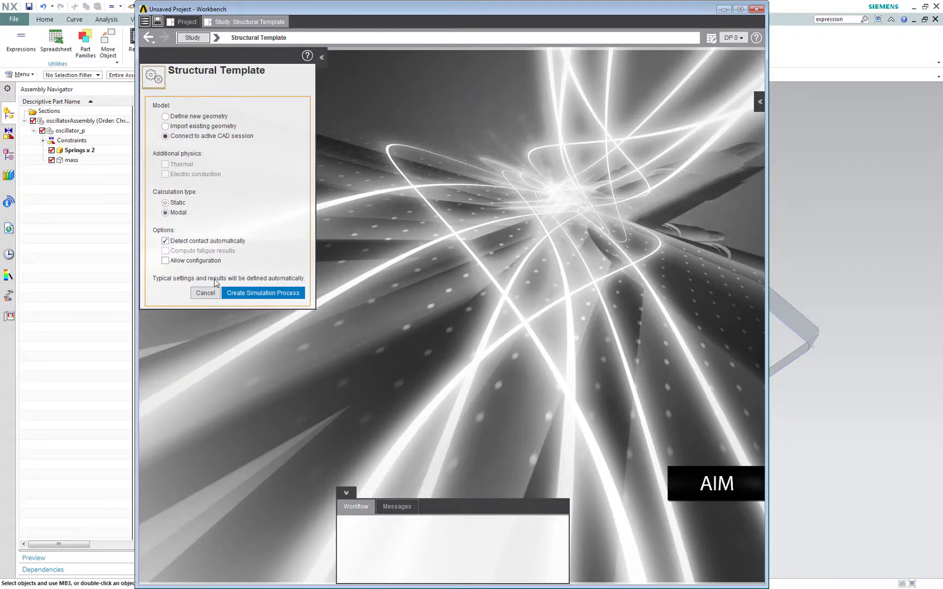
left_click(251, 294)
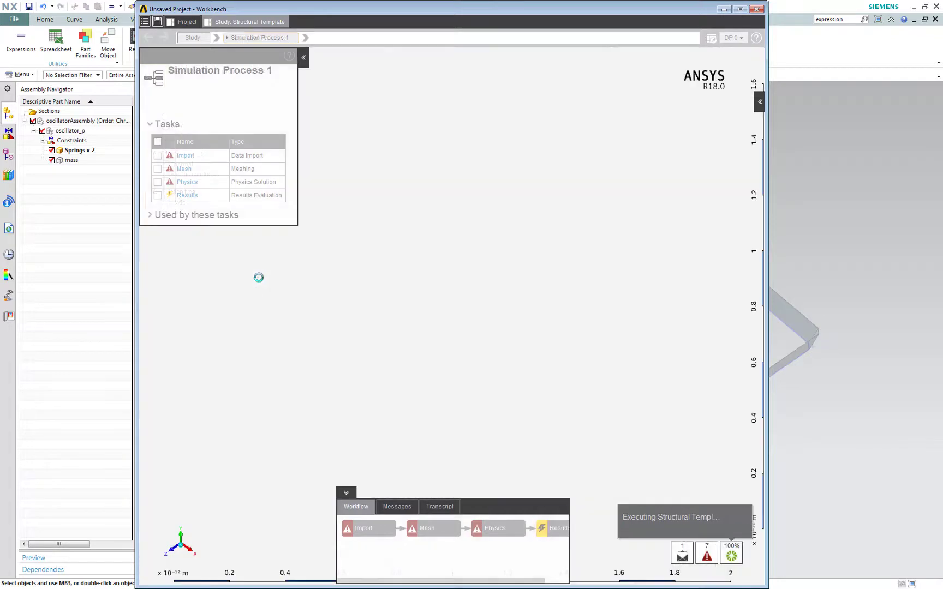
Open the Import task's geometry source and check which active CAD sessions are available
left_click(185, 161)
left_click(180, 122)
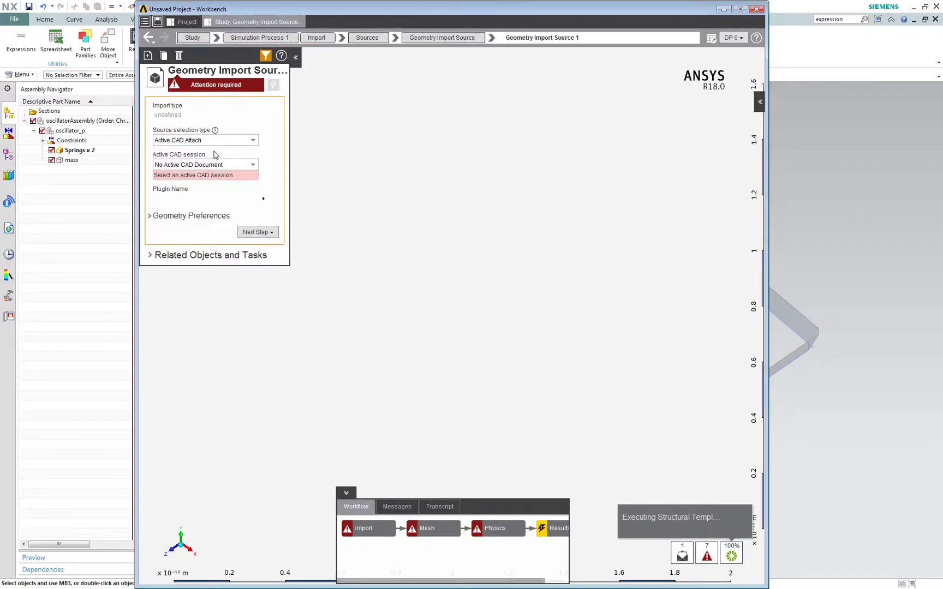
left_click(216, 164)
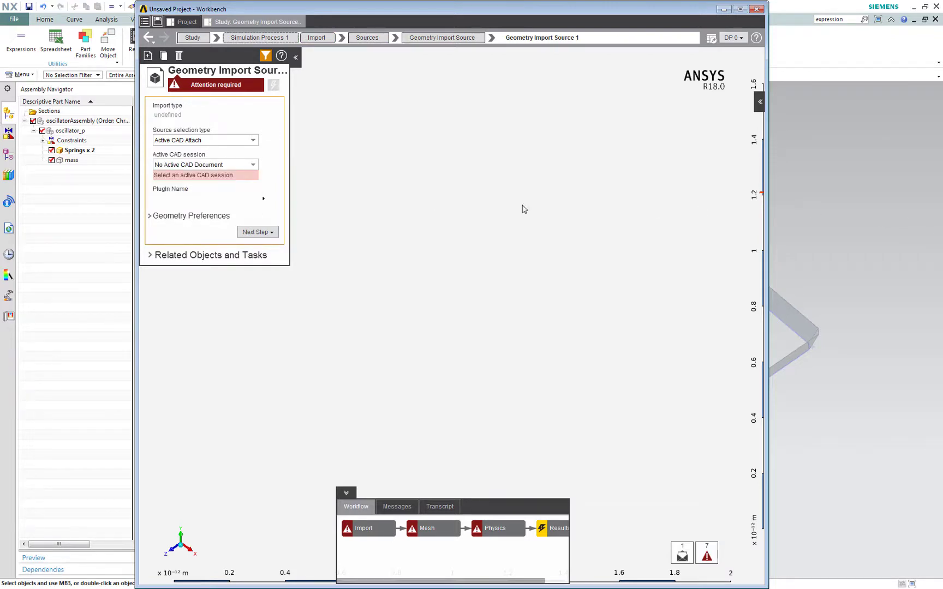
Switch to NX and make oscillatorAssembly the work part
left_click(829, 255)
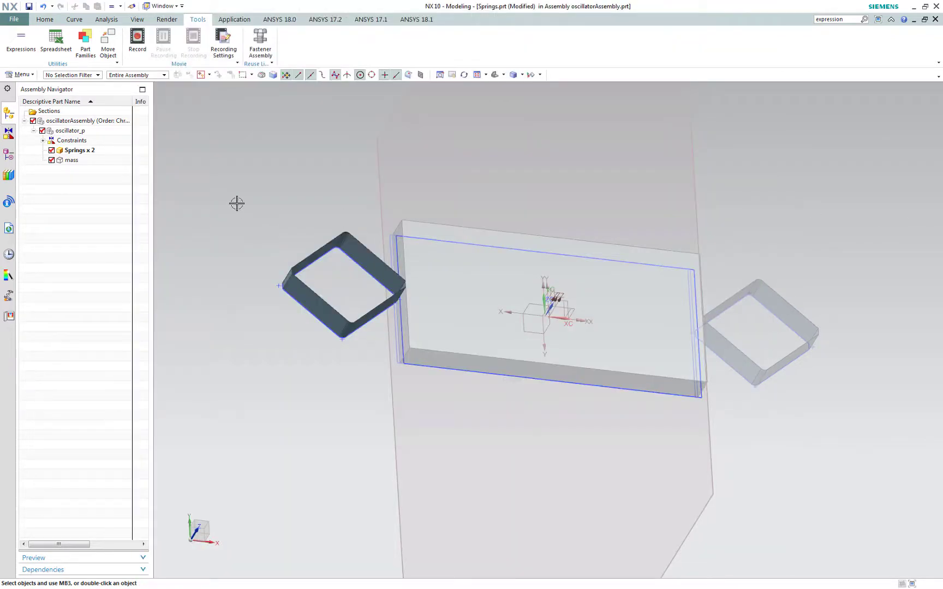
right_click(93, 127)
left_click(123, 139)
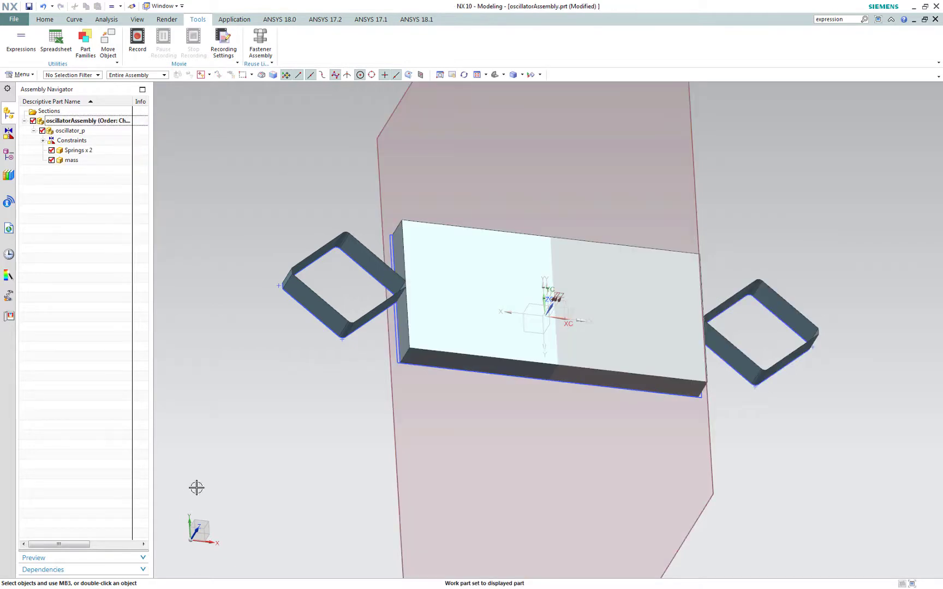
Switch back to Workbench and choose oscillatorAssembly.prt as the active CAD session for the geometry source
key("alt+Tab")
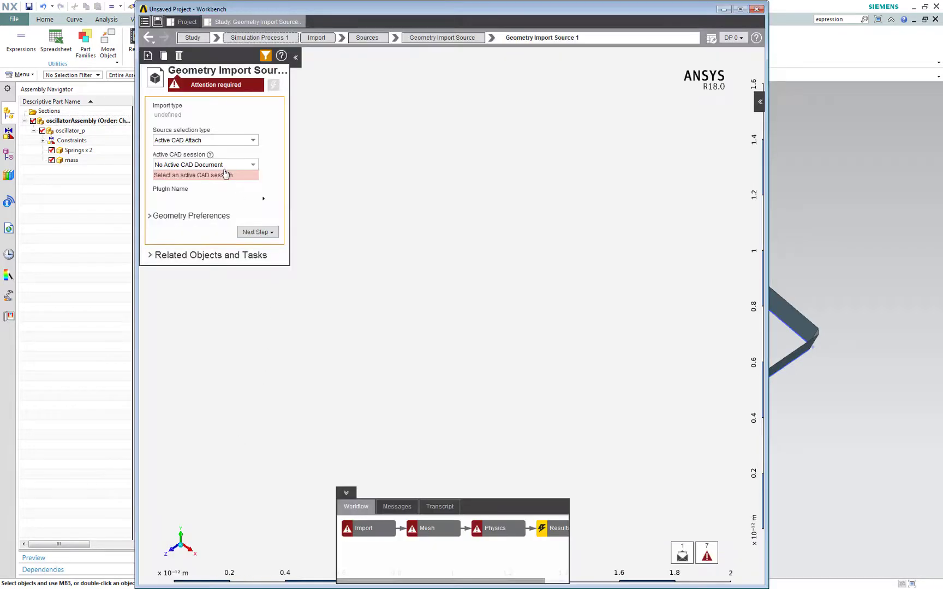
left_click(225, 164)
left_click(220, 189)
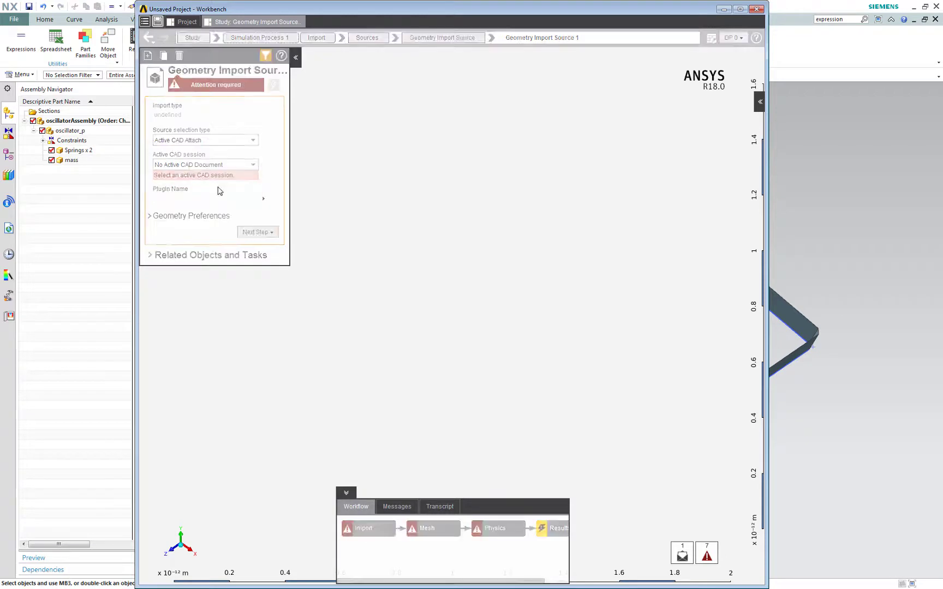
left_click(219, 166)
left_click(219, 175)
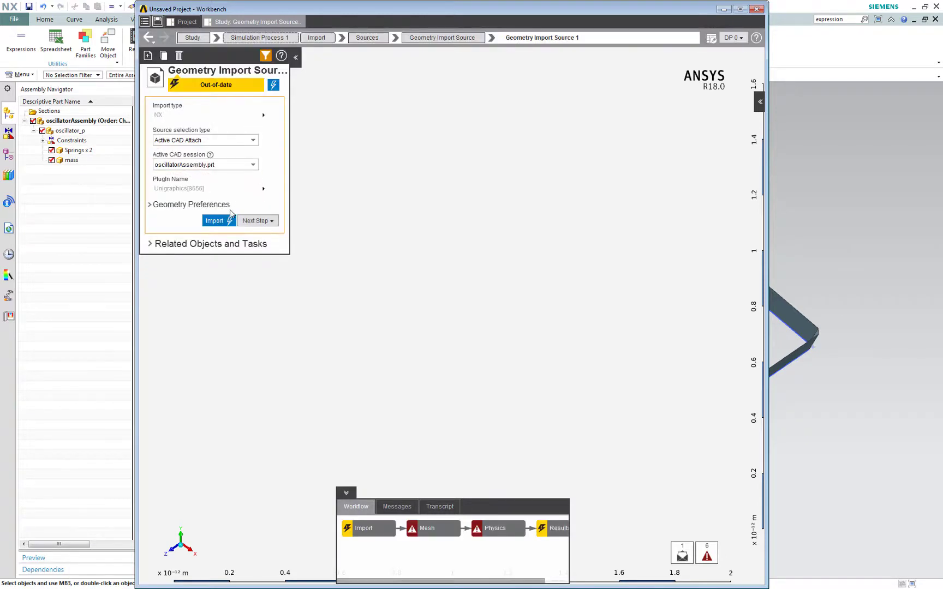
Import the geometry and turn the ANS_springAngle_p3 and ANS_Filet_radius_p6 dimensions into input parameters
left_click(223, 221)
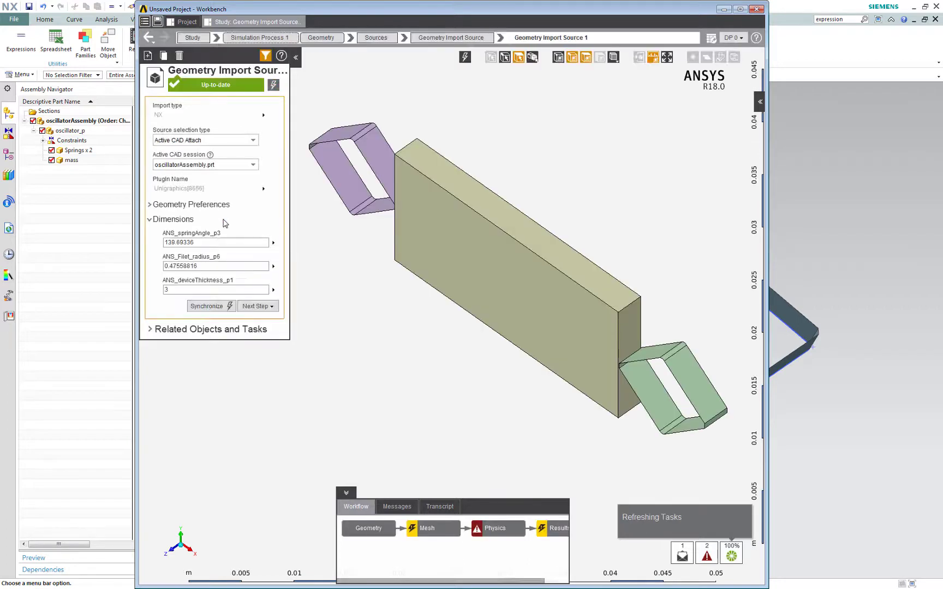
left_click(288, 247)
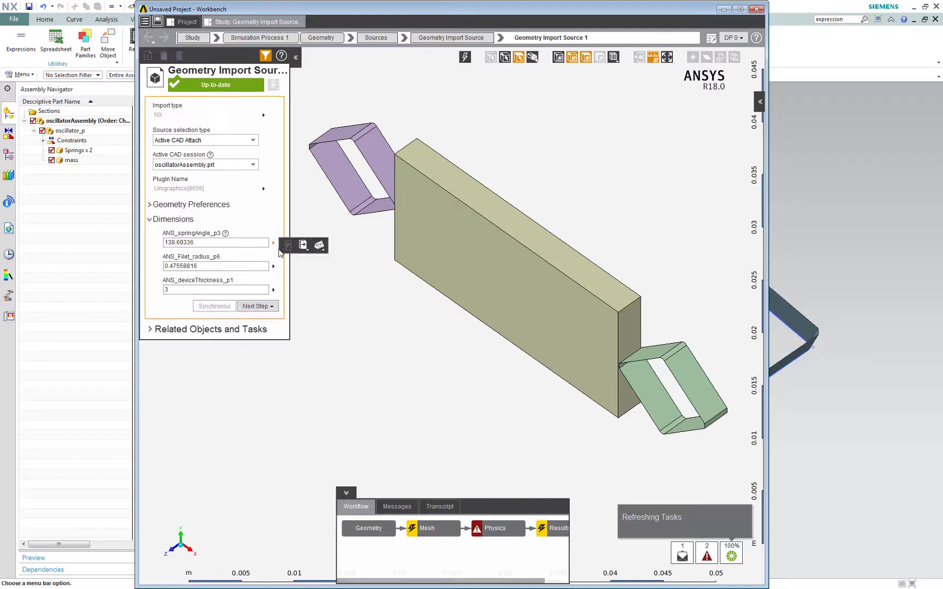
left_click(287, 270)
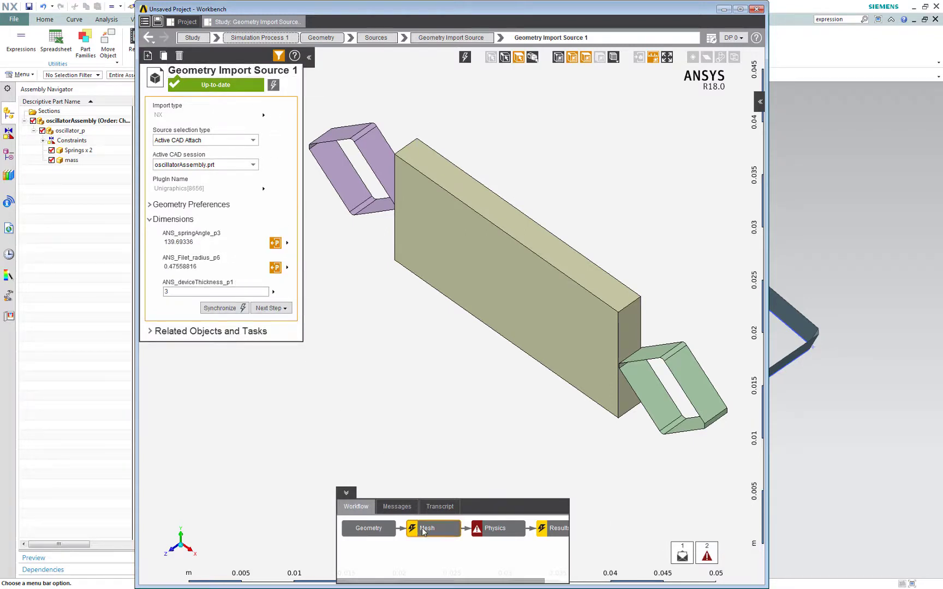
Add a Shell Thickness section definition to the geometry and assign the two spring bodies as its location
left_click(364, 529)
left_click(267, 138)
left_click(284, 151)
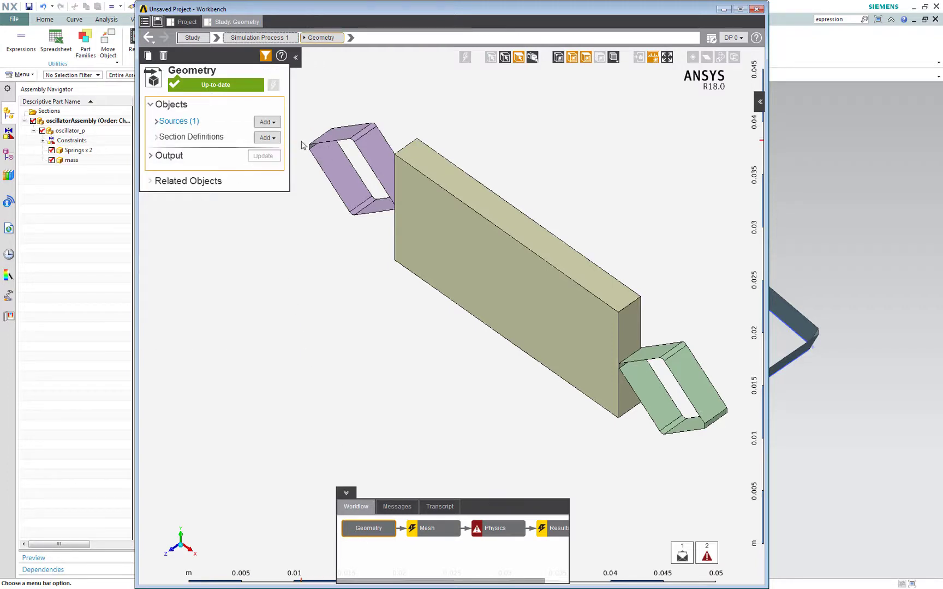
left_click(382, 146)
left_click(672, 364, "ctrl")
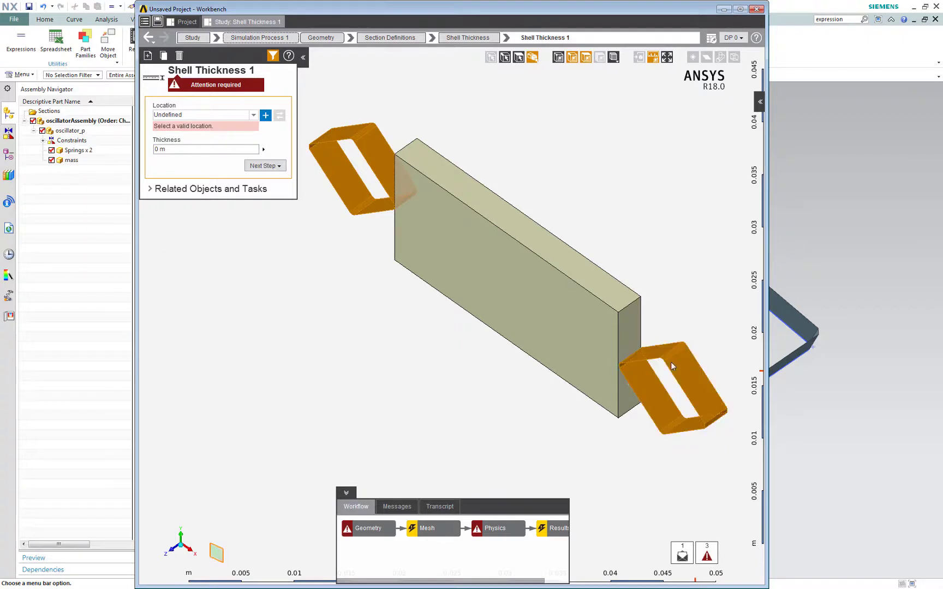
left_click(267, 116)
Change the project's length units to millimetres and set the shell thickness to 0.5 mm
left_click(145, 21)
mouse_move(158, 59)
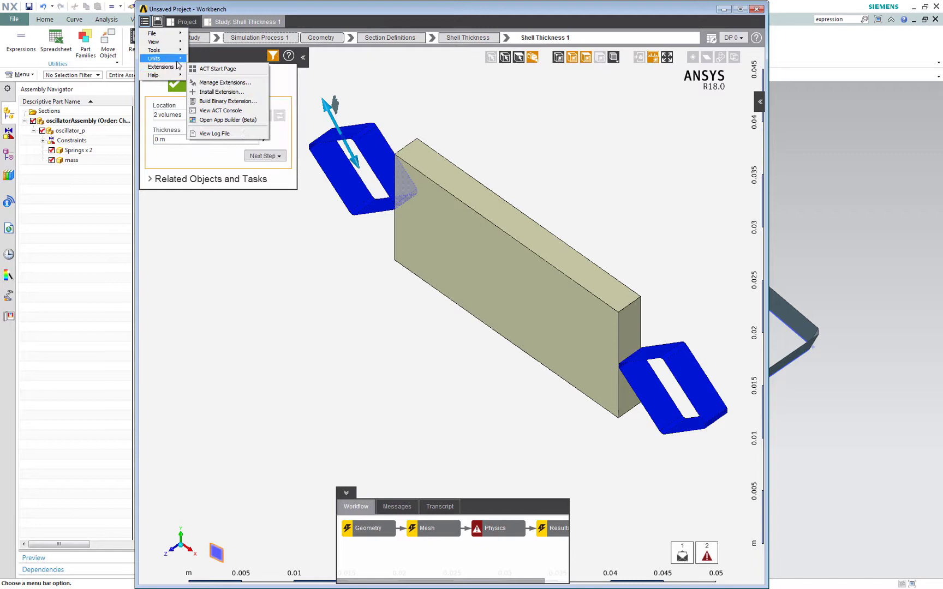
left_click(240, 129)
left_click(202, 141)
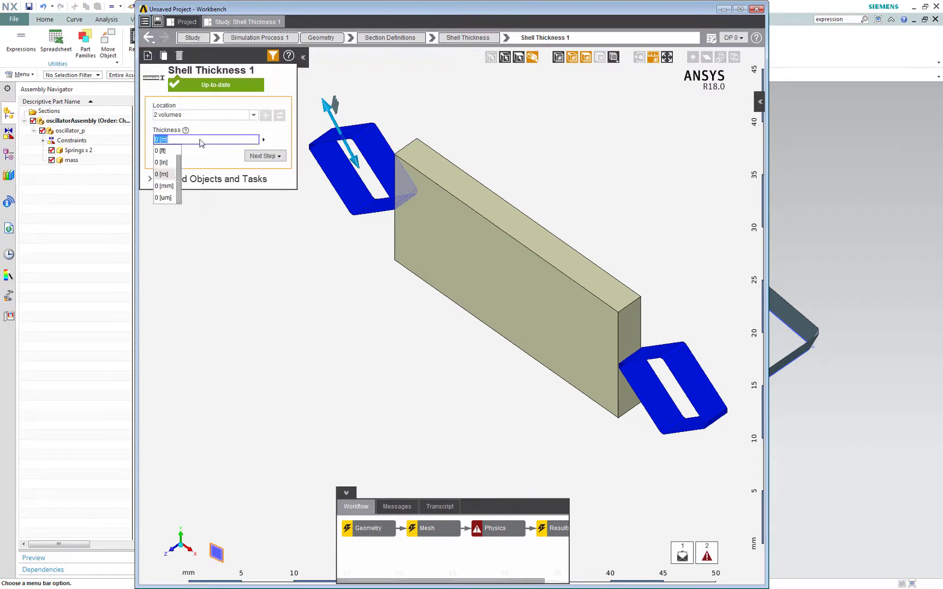
type("0.5 mm")
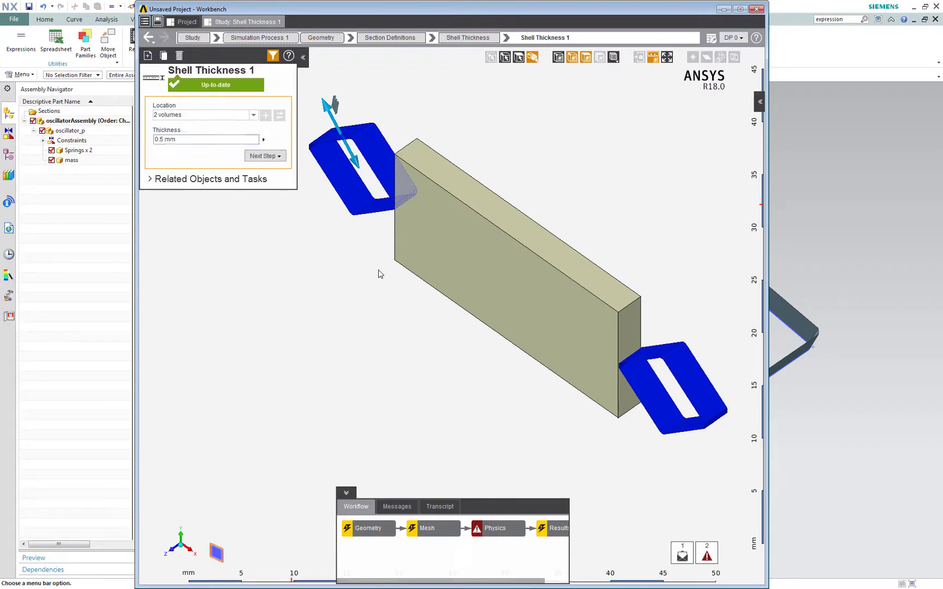
Generate the mesh with the predefined settings
left_click(429, 528)
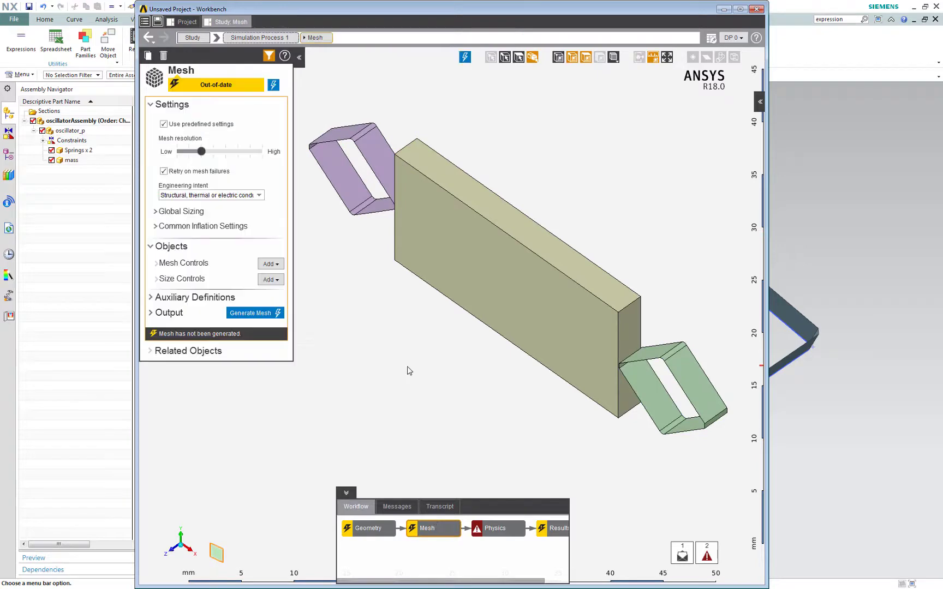
right_click(409, 370)
left_click(431, 398)
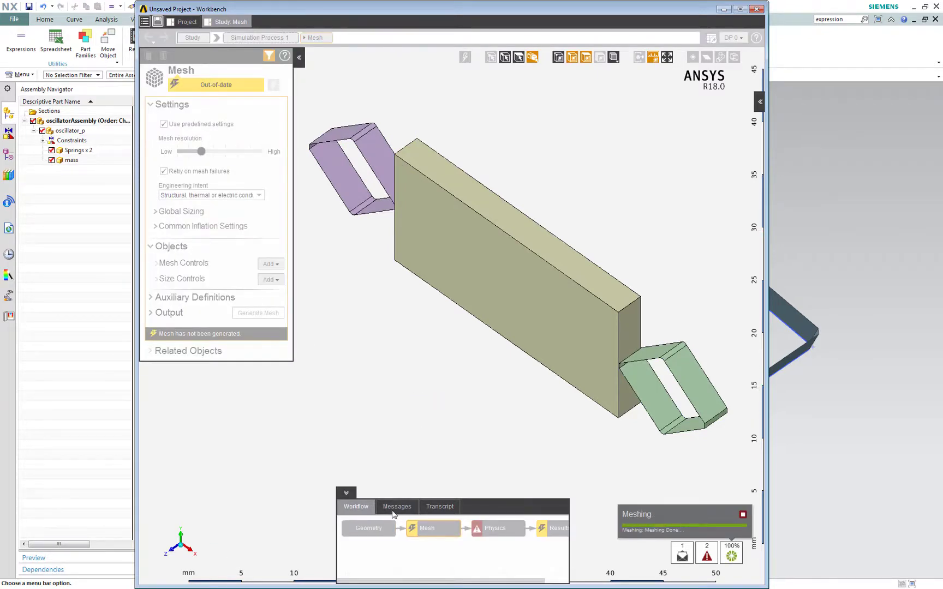
Turn the thickness of the springs' Shell Thickness definition into an input parameter
left_click(370, 529)
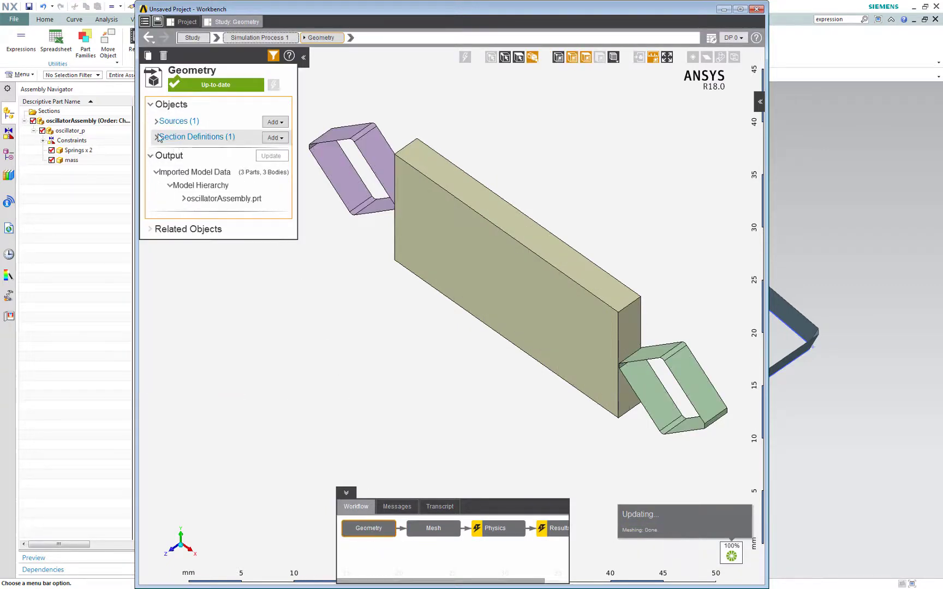
left_click(177, 137)
left_click(263, 140)
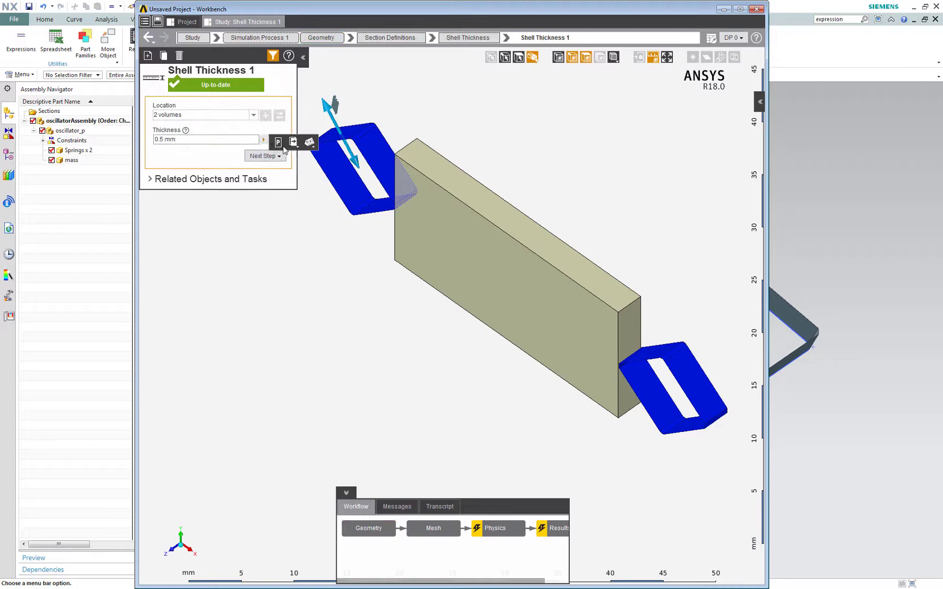
Open the Physics task's generated contacts and examine which faces each contact joins between the springs and the mass
left_click(494, 528)
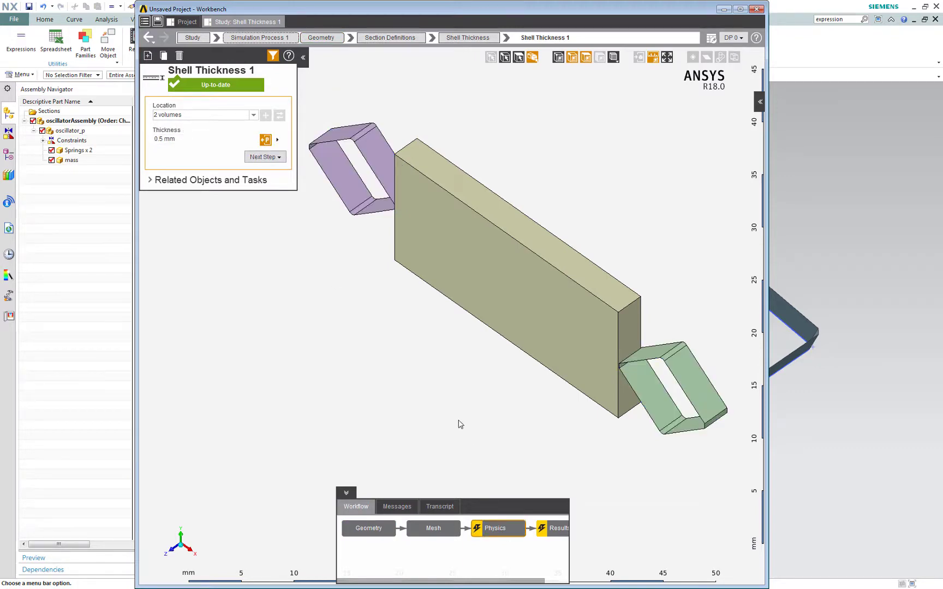
middle_click_drag(415, 337, 427, 286)
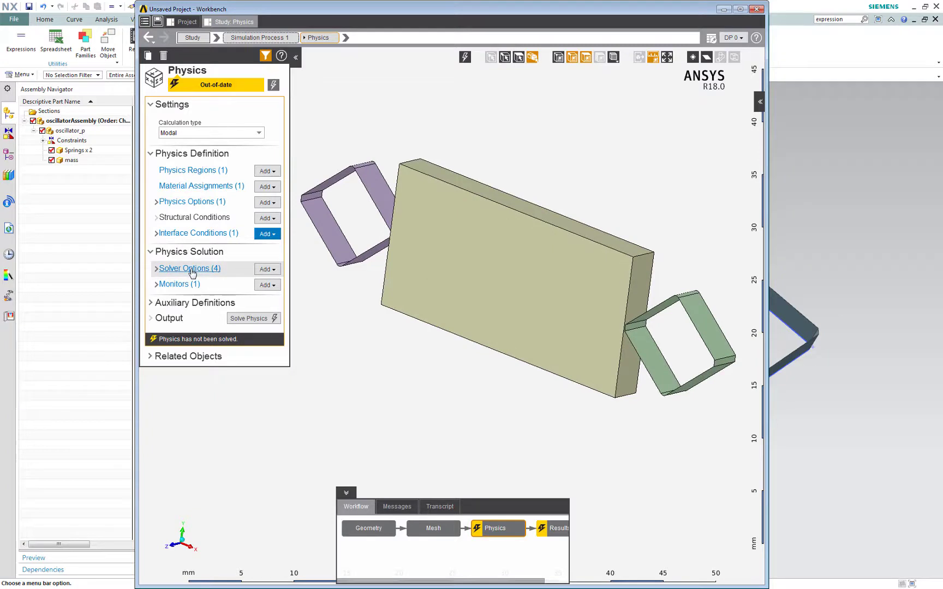
left_click(198, 233)
left_click(212, 232)
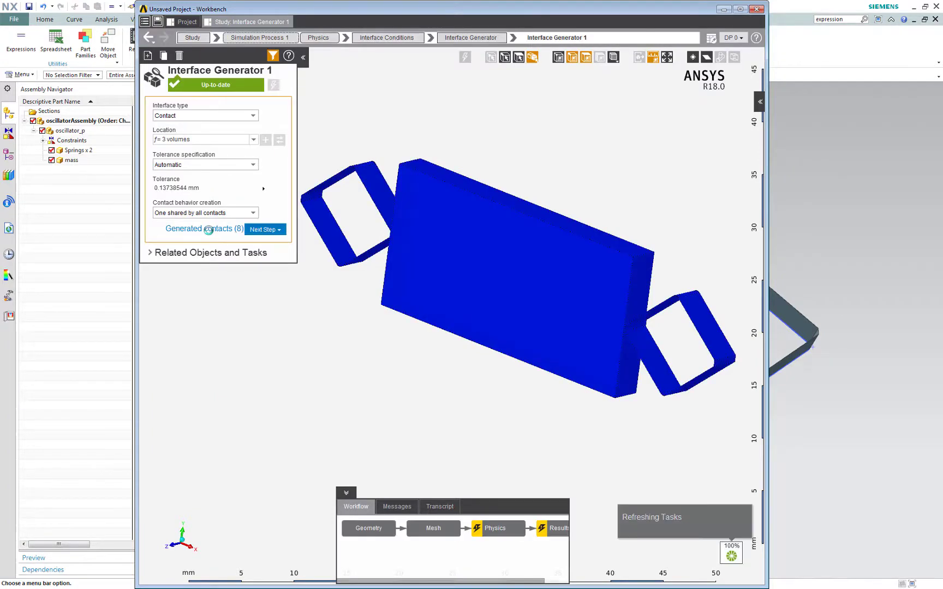
left_click(220, 229)
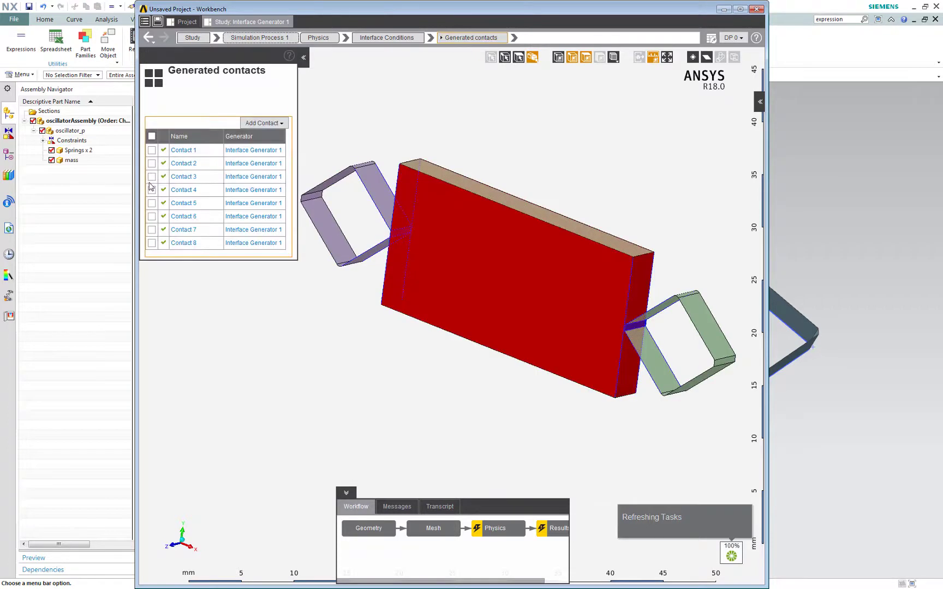
mouse_move(179, 156)
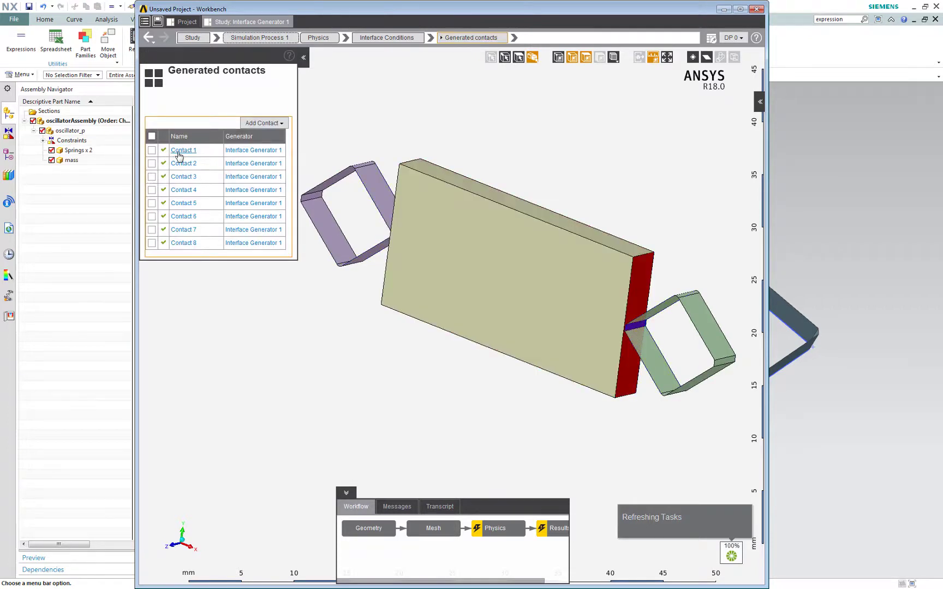
right_click(316, 343)
left_click(358, 429)
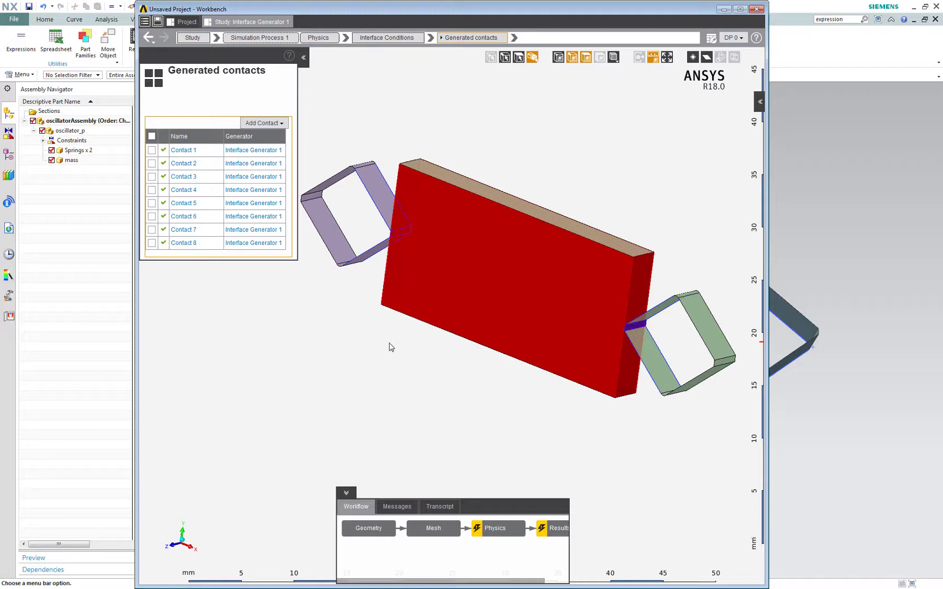
mouse_move(186, 152)
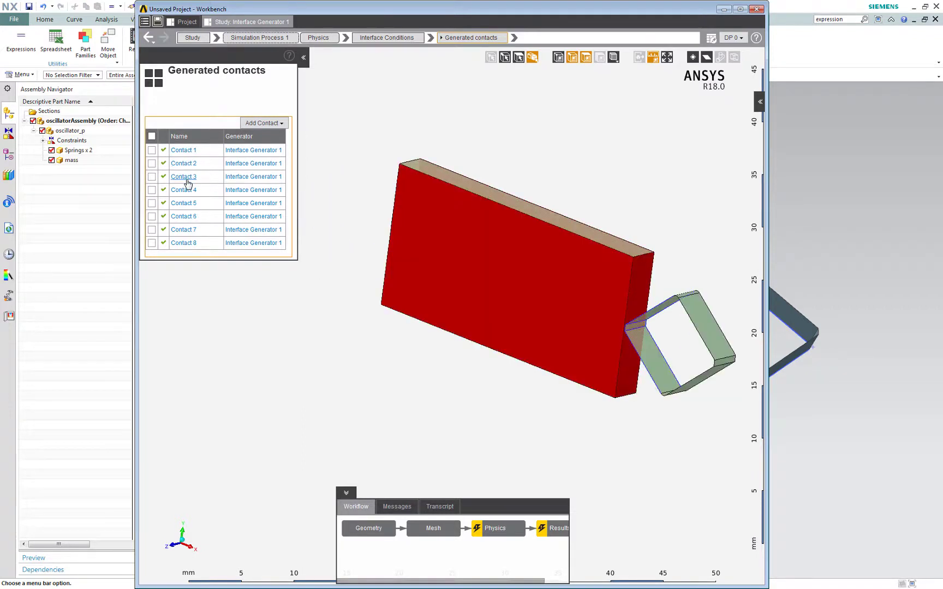
Delete the generated contacts Contact 3 through Contact 8
left_click(152, 176)
left_click(152, 190)
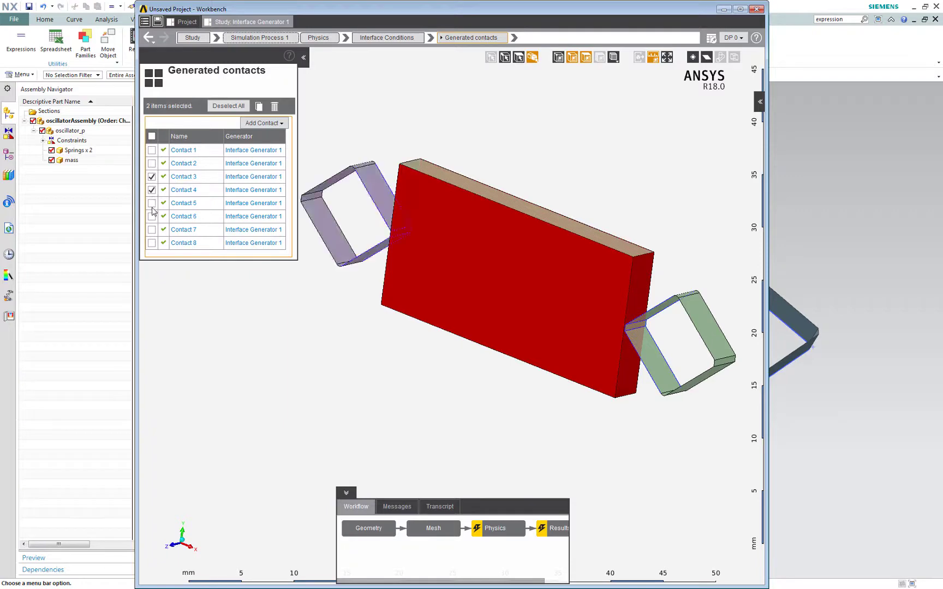
left_click(151, 203)
left_click(275, 107)
left_click(297, 145)
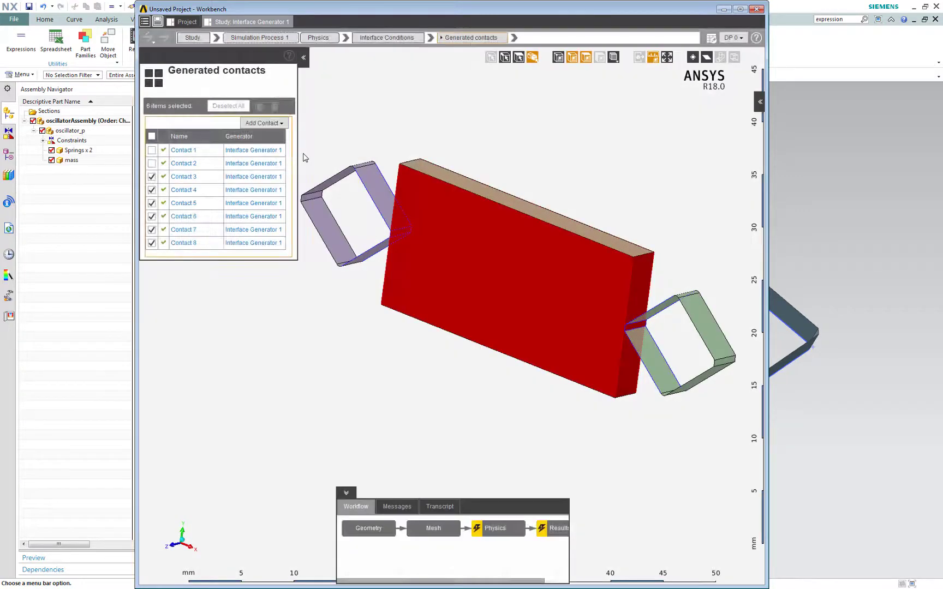
Add a fixed support on the outer end faces of both springs and solve the physics
left_click(491, 529)
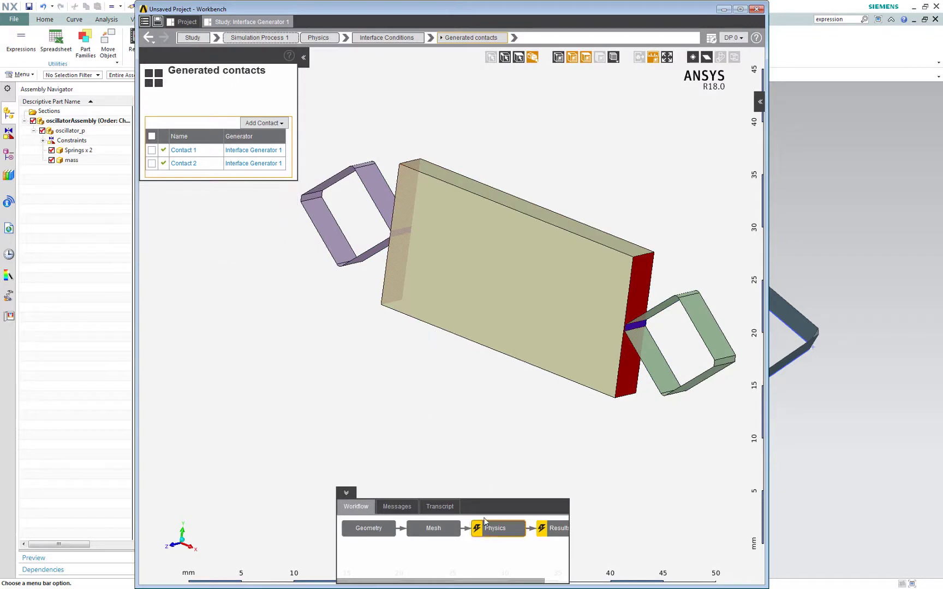
left_click(311, 197)
left_click(734, 363, "ctrl")
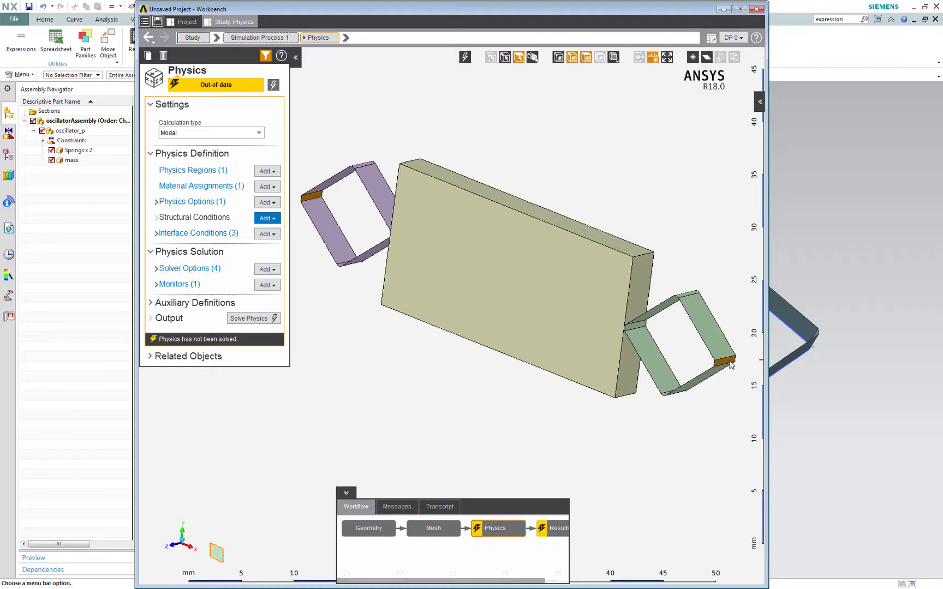
right_click(480, 390)
mouse_move(519, 402)
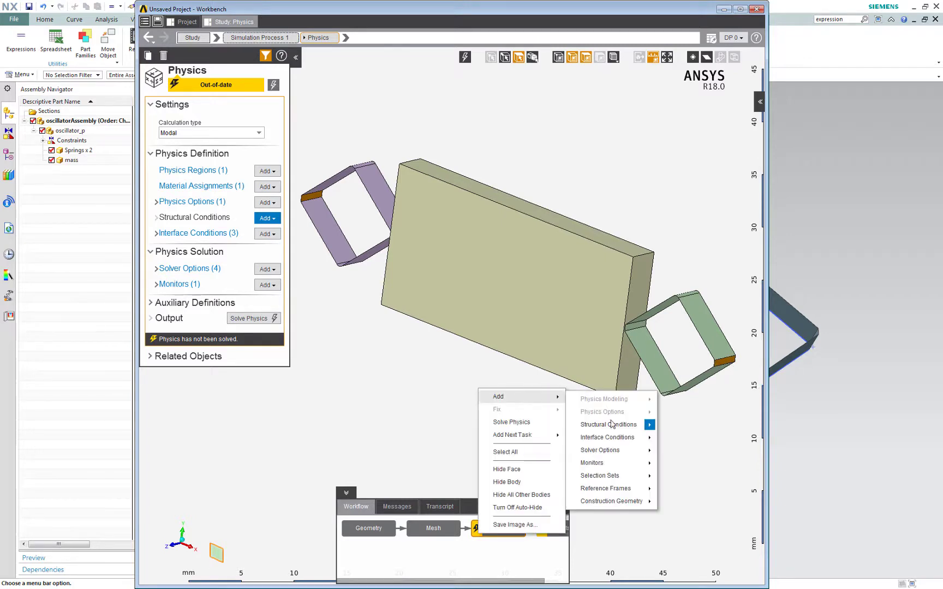
mouse_move(611, 425)
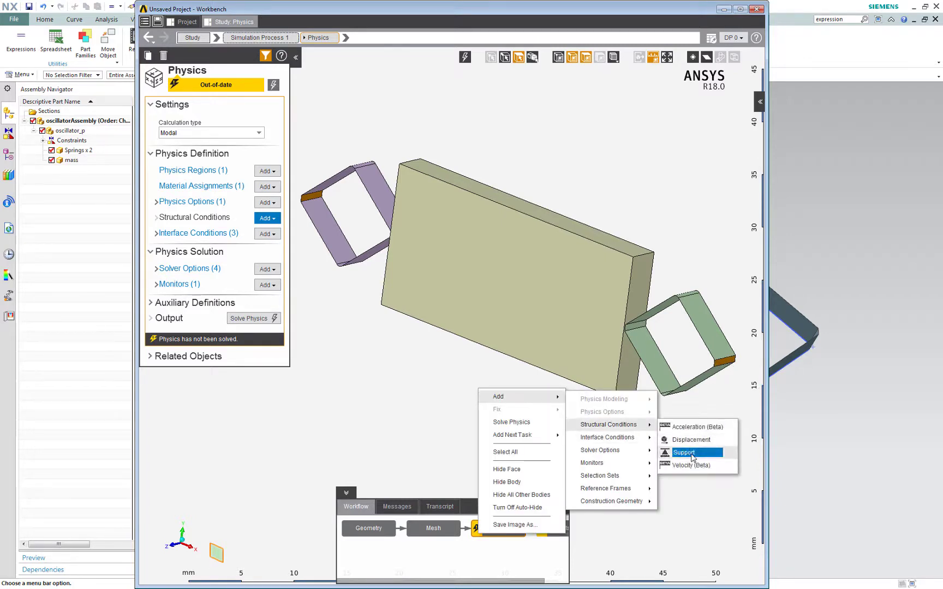
left_click(692, 453)
right_click(330, 310)
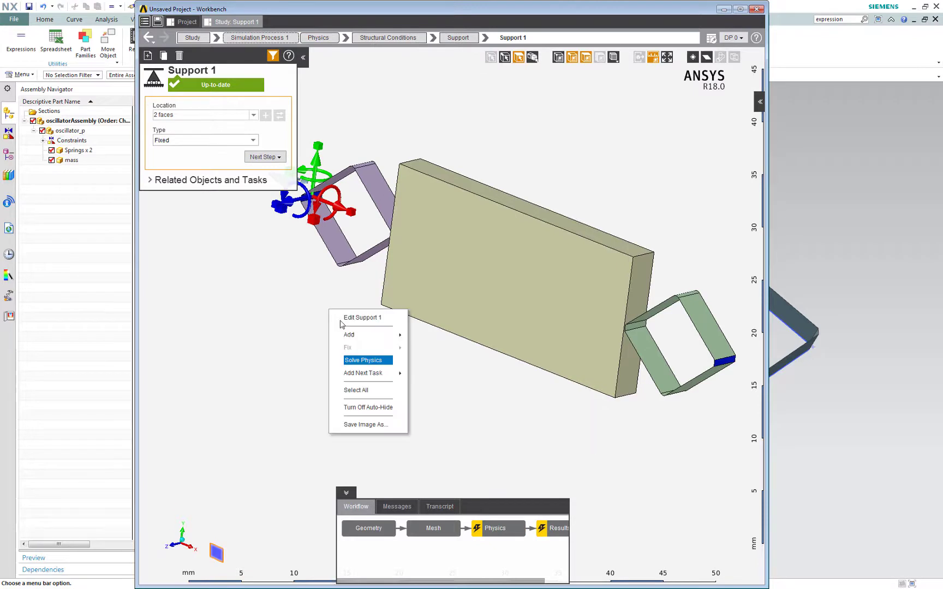
left_click(353, 361)
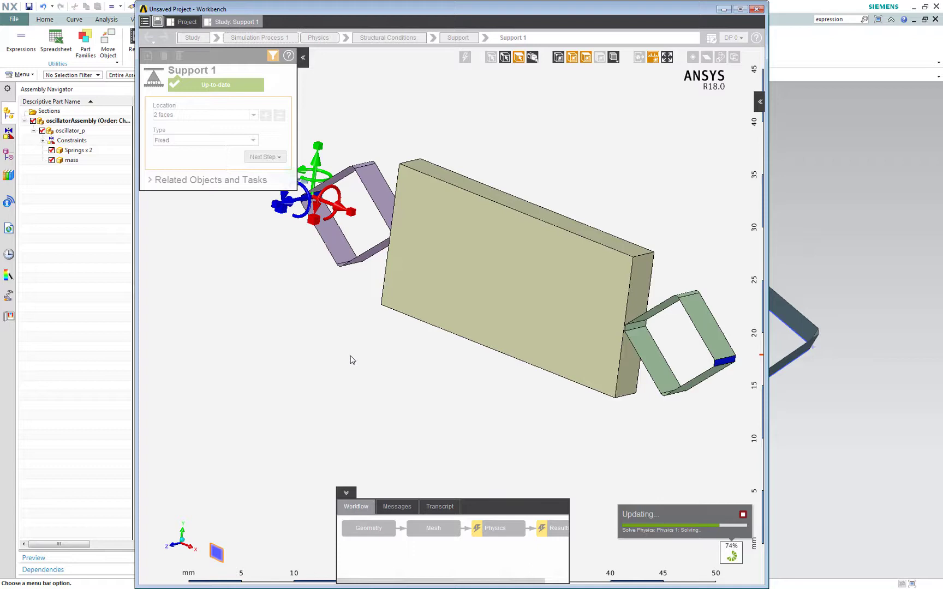
Add a Displacement Magnitude contour on all three volumes to the Results task, then evaluate and animate its first mode
left_click(552, 528)
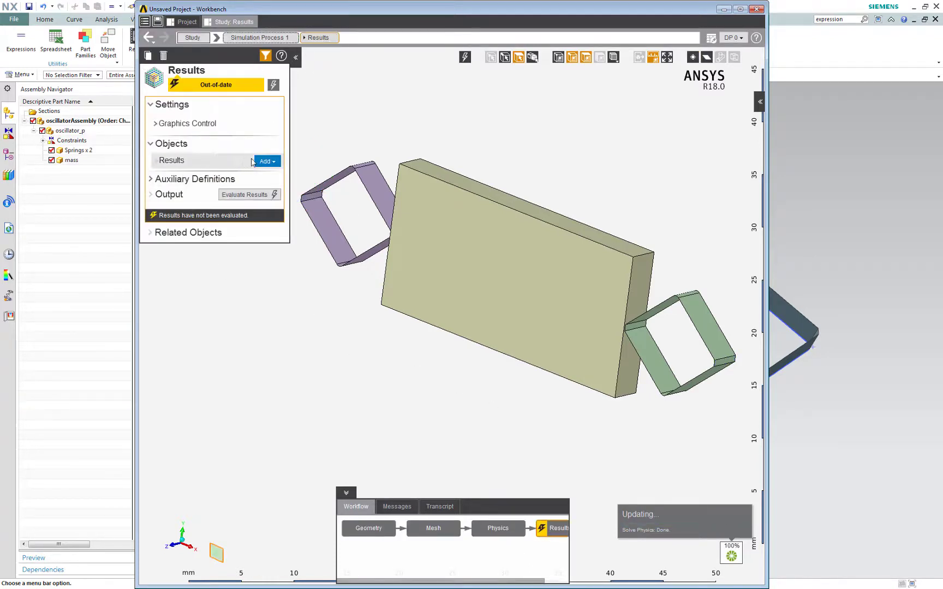
left_click(265, 161)
left_click(294, 176)
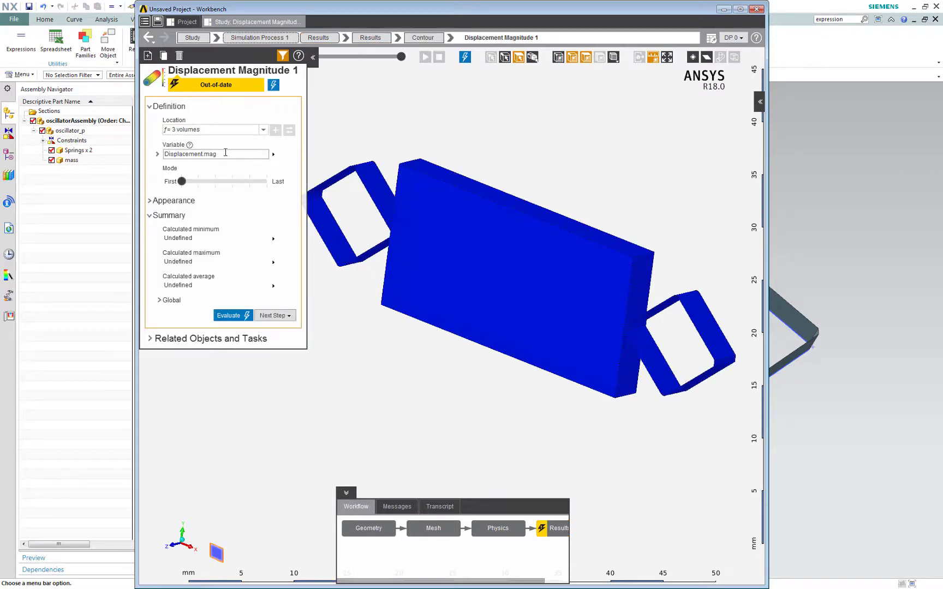
left_click(225, 152)
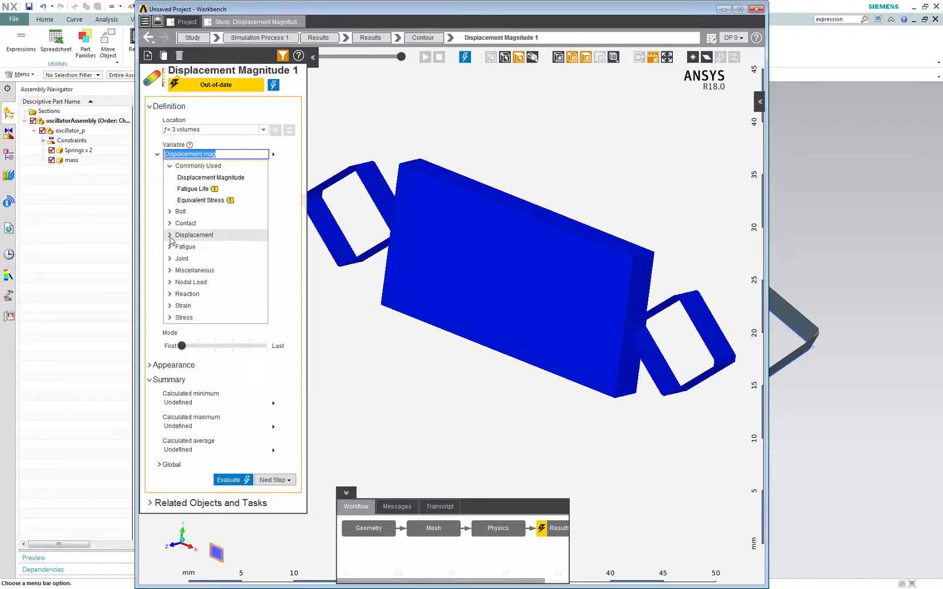
left_click(273, 84)
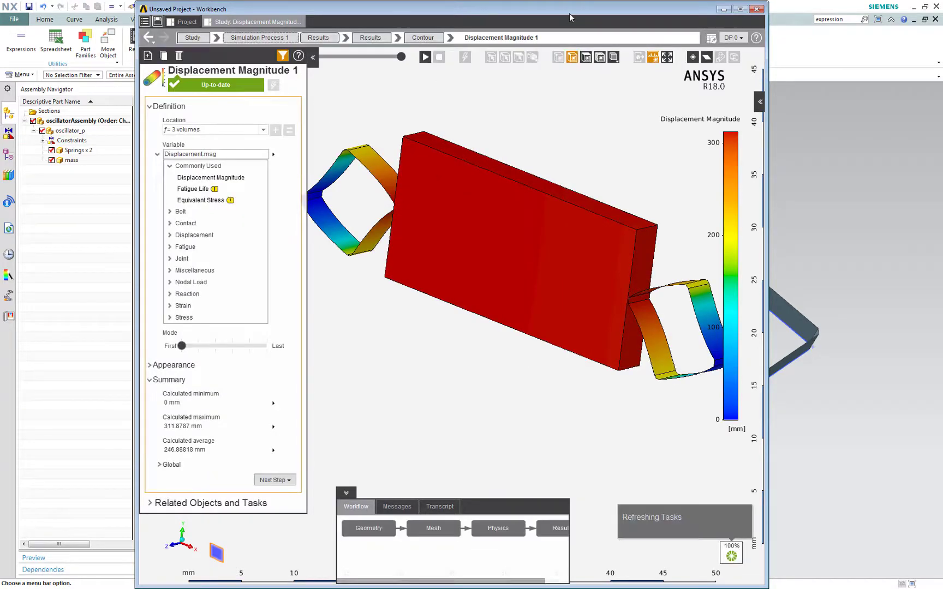
key("super+Up")
left_click(603, 52)
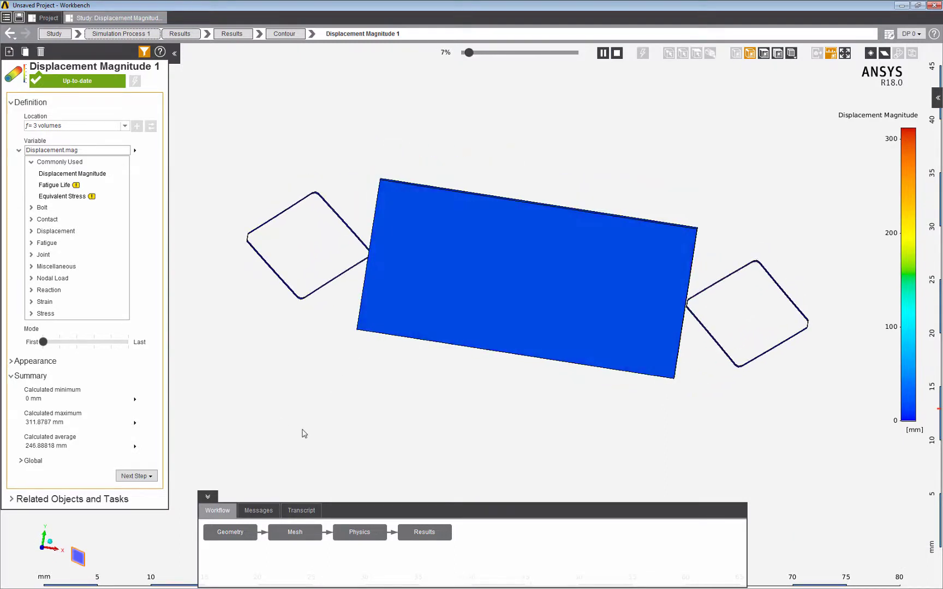
Evaluate the displacement magnitude contour for the second mode and animate it
left_click(57, 343)
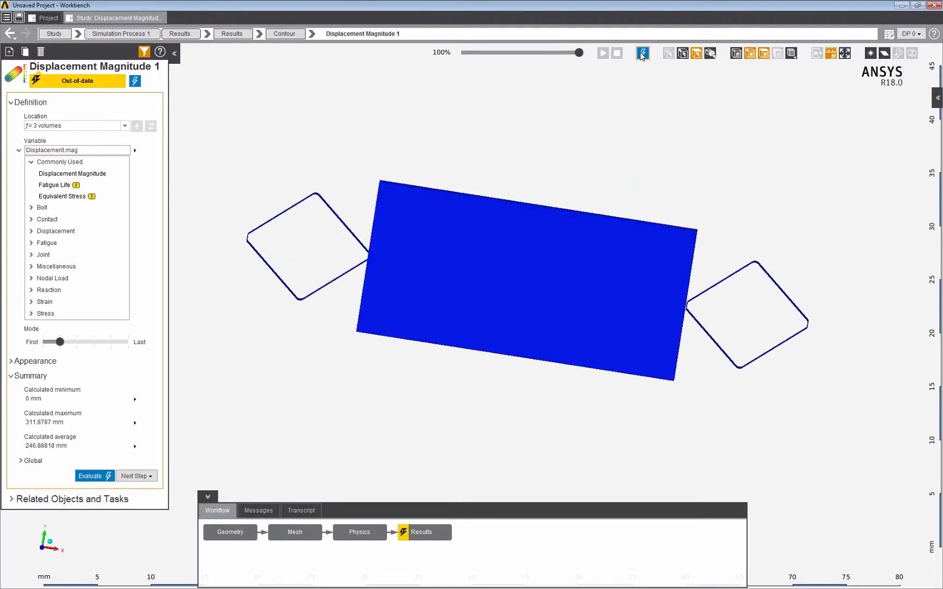
left_click(642, 54)
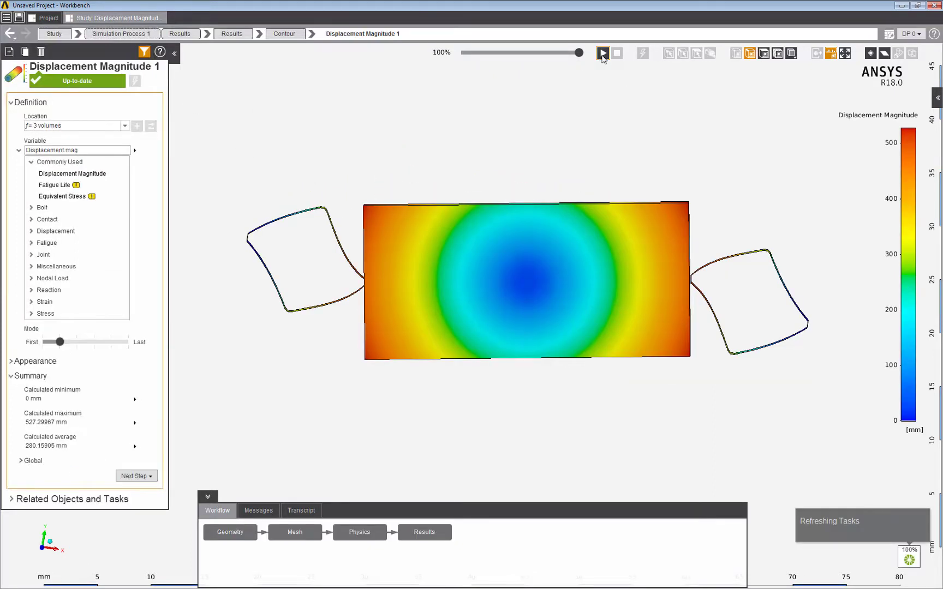
left_click(603, 54)
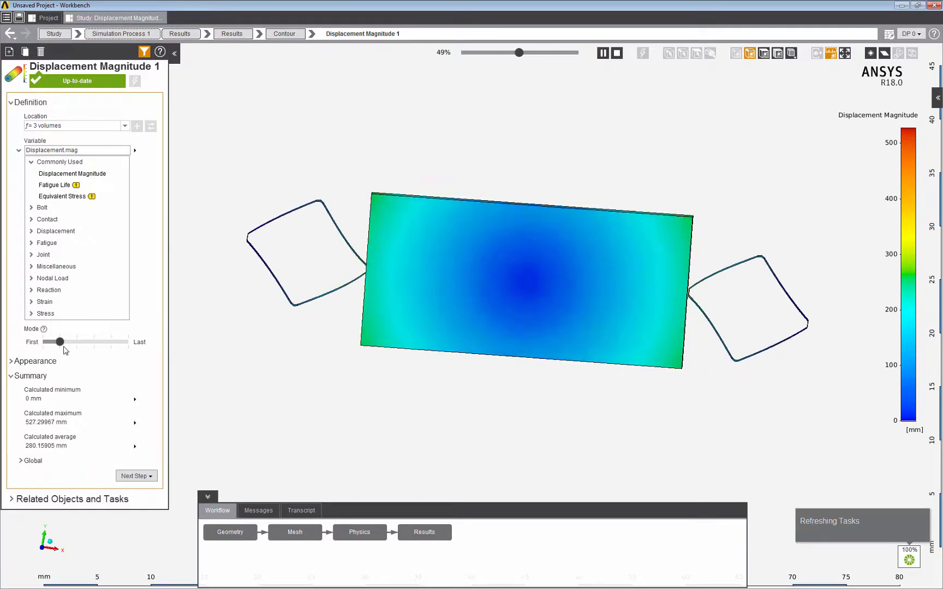
Switch the displacement magnitude contour to the third mode, evaluate it, and play and stop its animation
left_click_drag(60, 342, 77, 342)
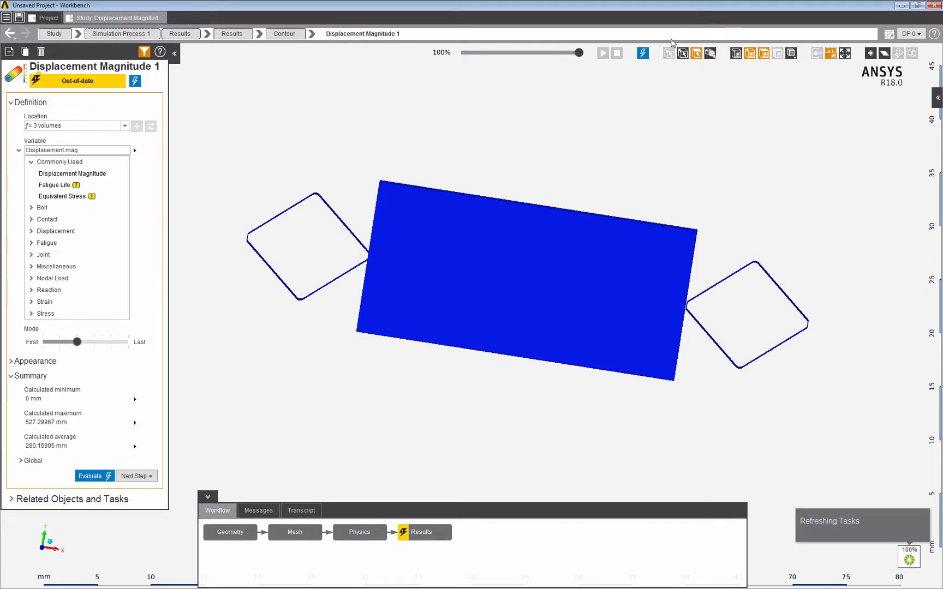
left_click(642, 53)
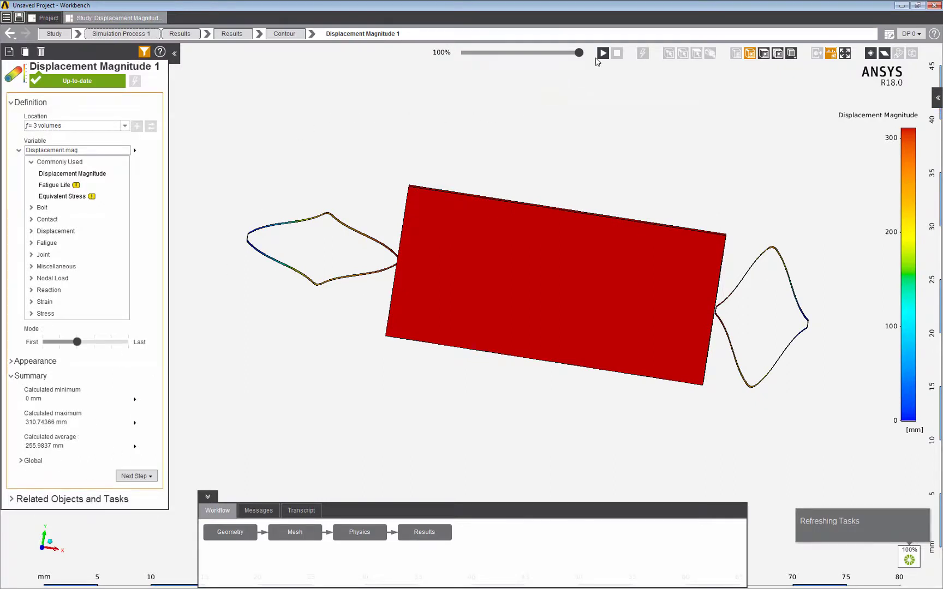
left_click(602, 53)
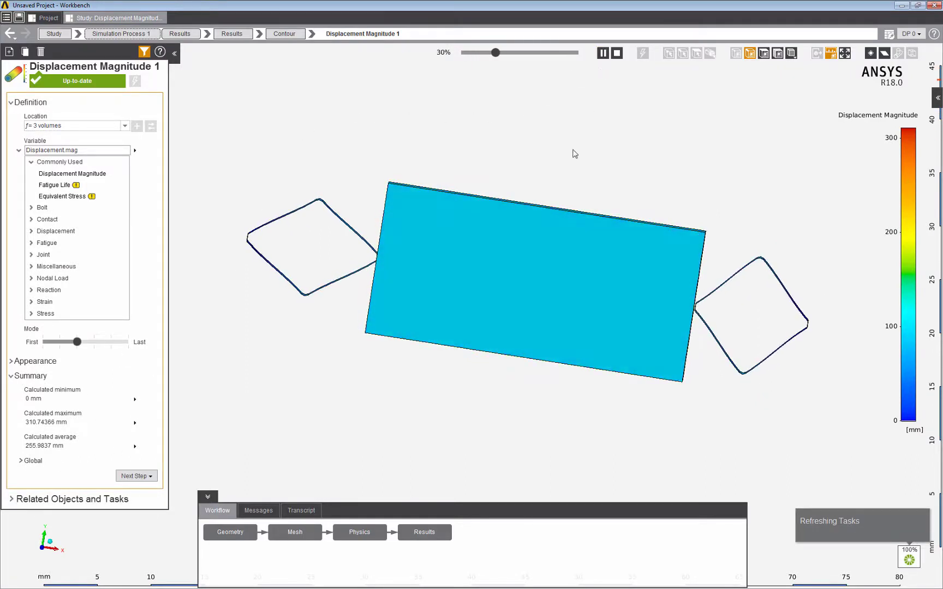
left_click(616, 53)
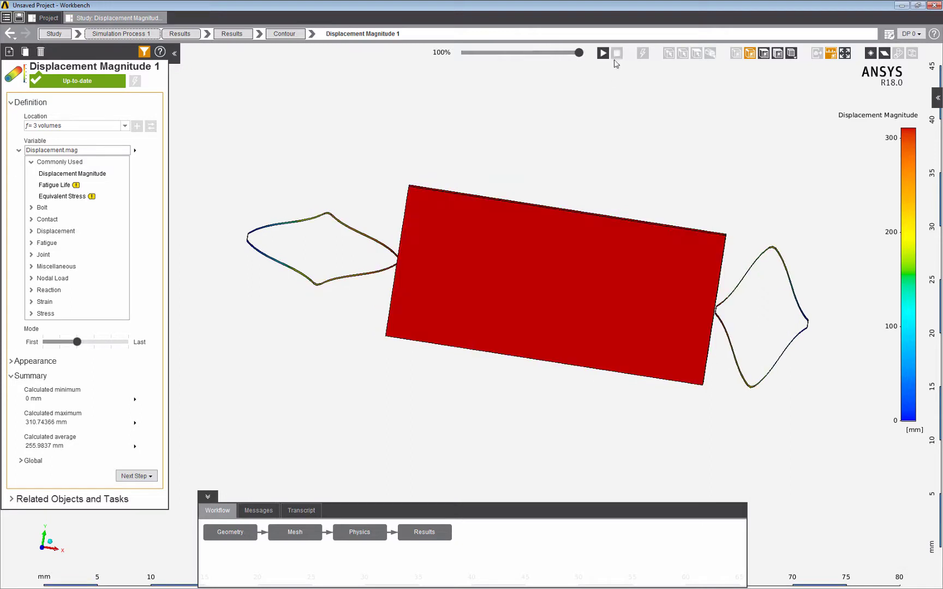
Change the contour variable to Displacement X and rename the result Displacement X Mode1
left_click(34, 234)
left_click(62, 254)
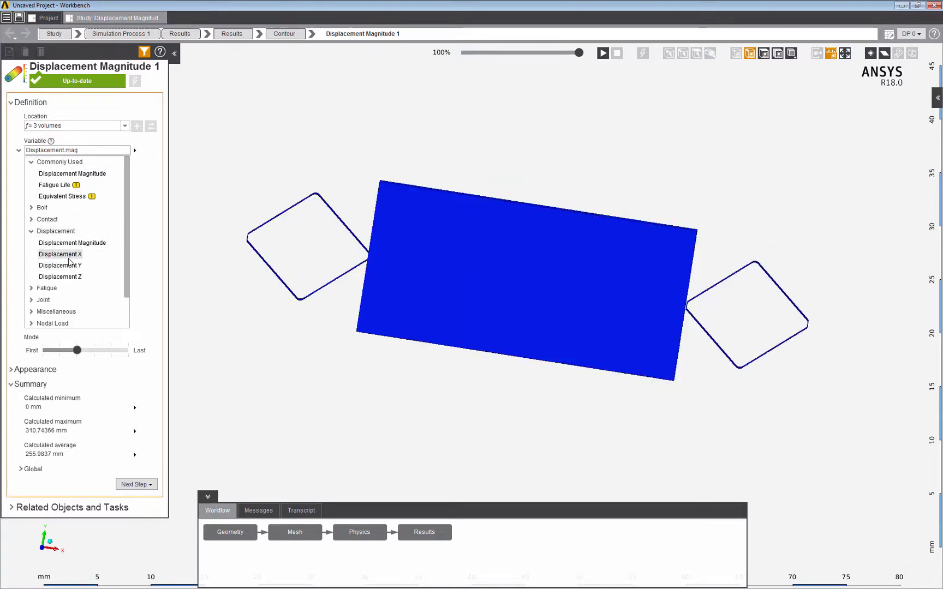
left_click(127, 70)
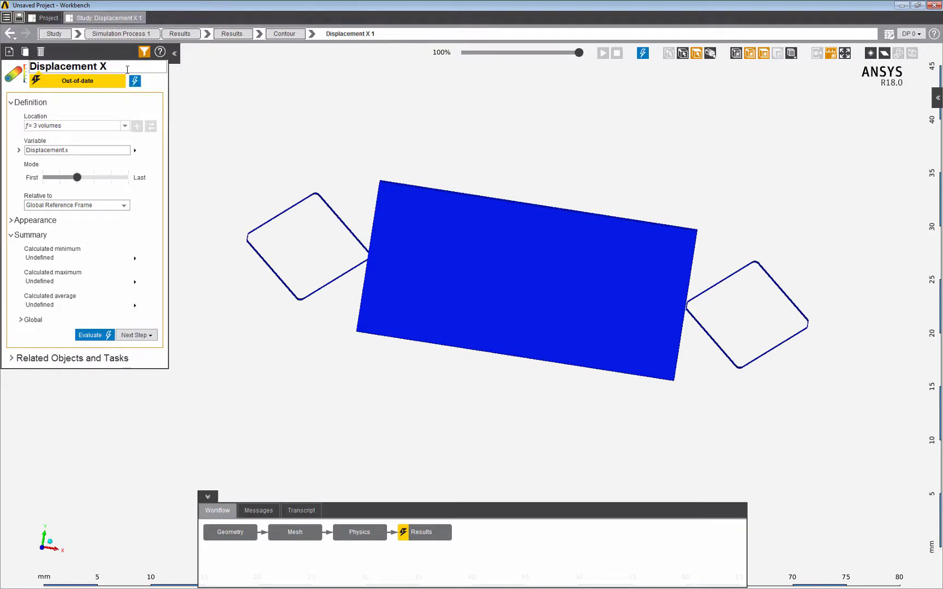
key("Return")
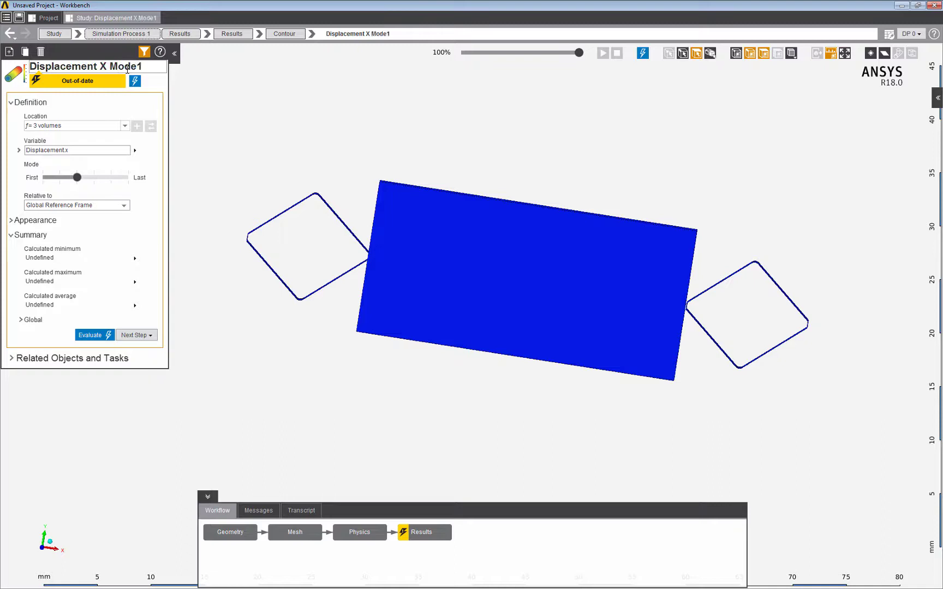
Set the contour variable to the expression abs(Displacement.x) and evaluate the result
left_click(75, 149)
type("abs(Displacement.x)")
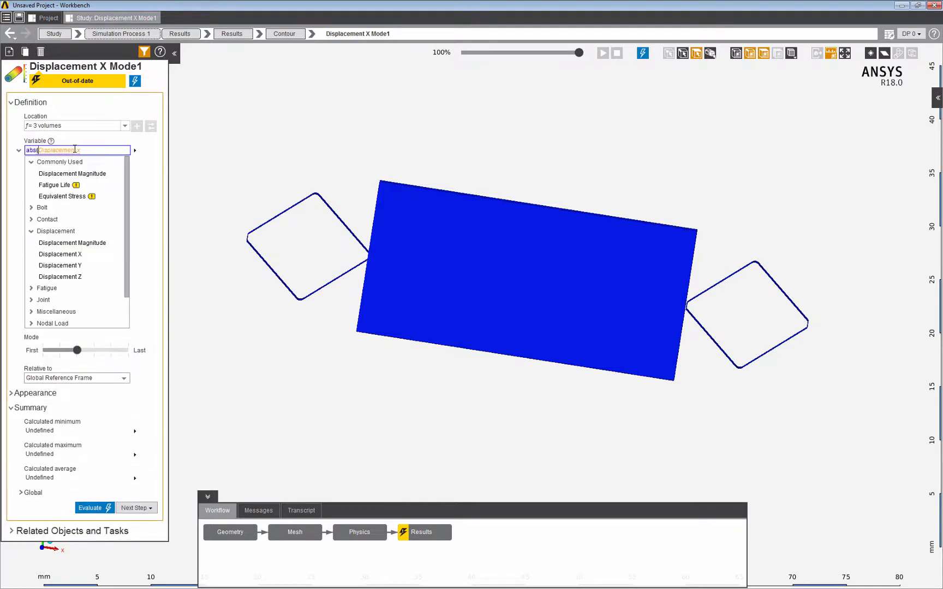
left_click(20, 150)
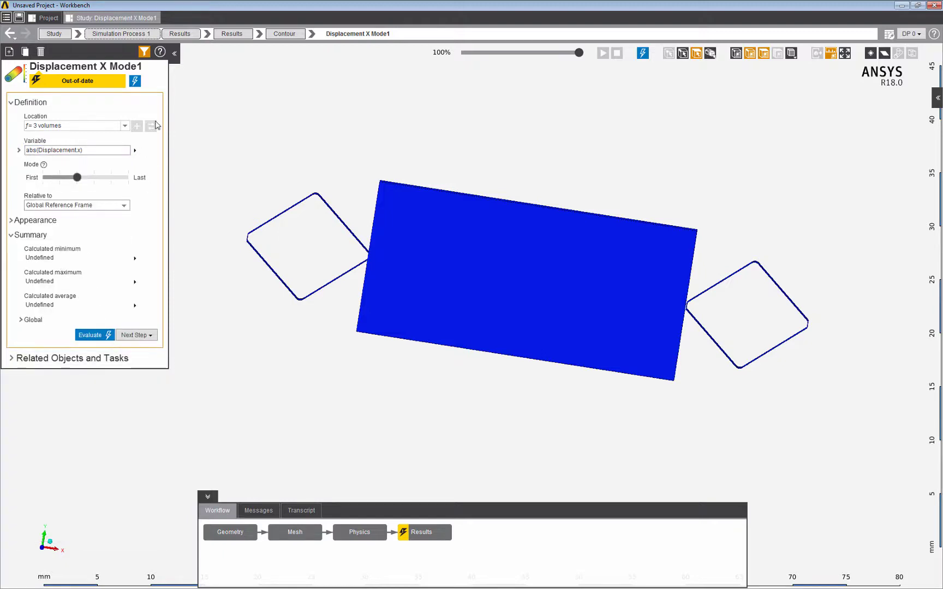
left_click(135, 81)
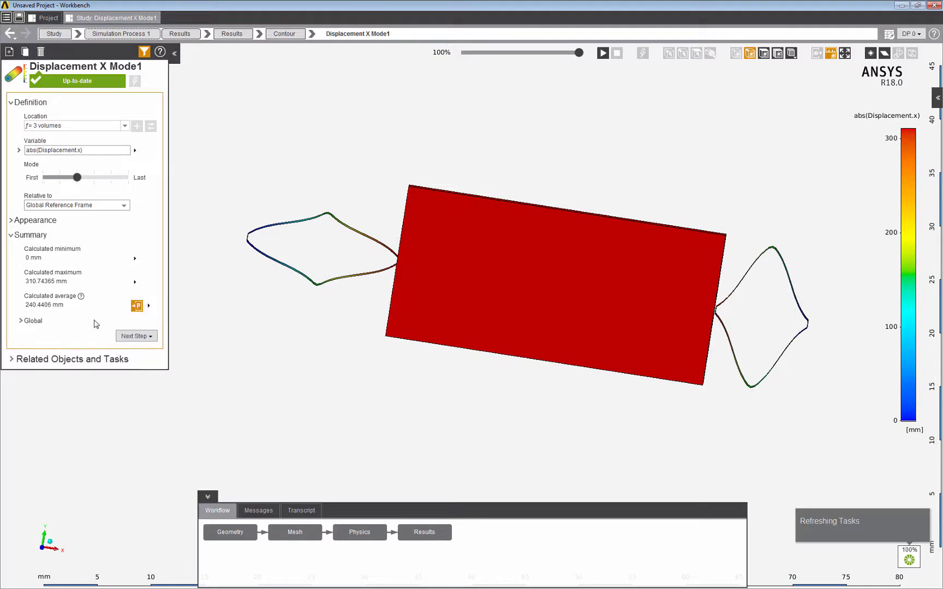
Turn the calculated average and the frequency into output parameters and rename the result Displacement X Mode3
left_click(21, 321)
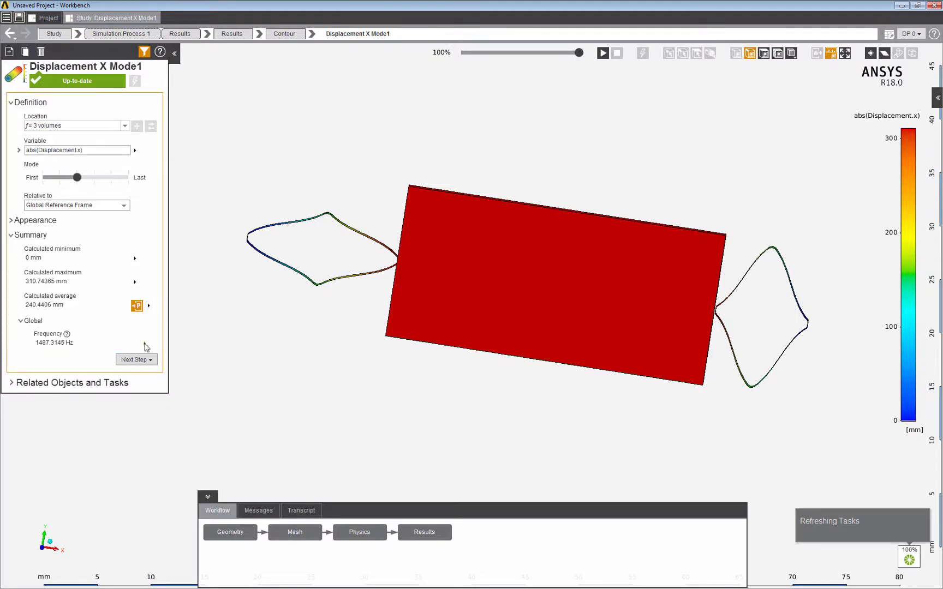
left_click(155, 64)
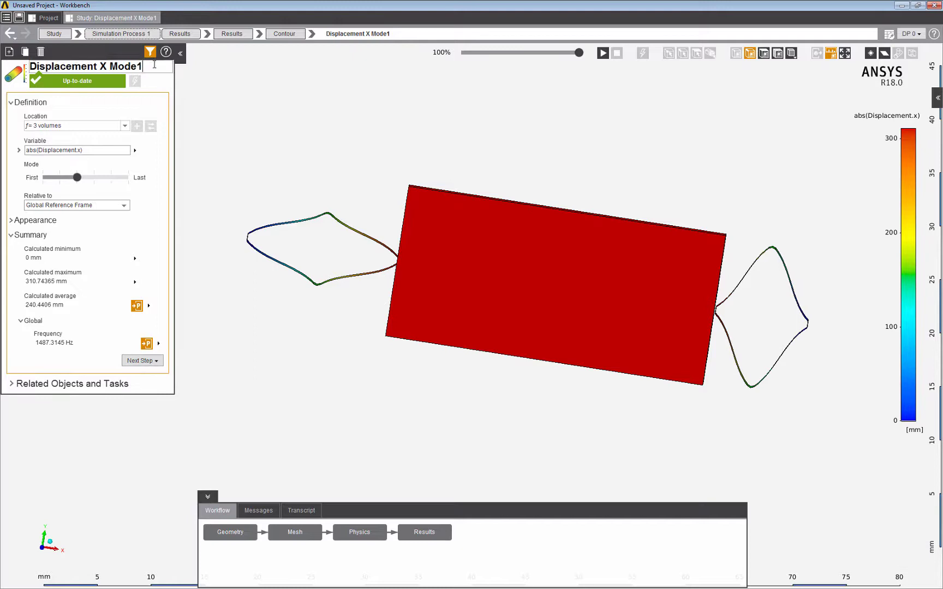
type("3")
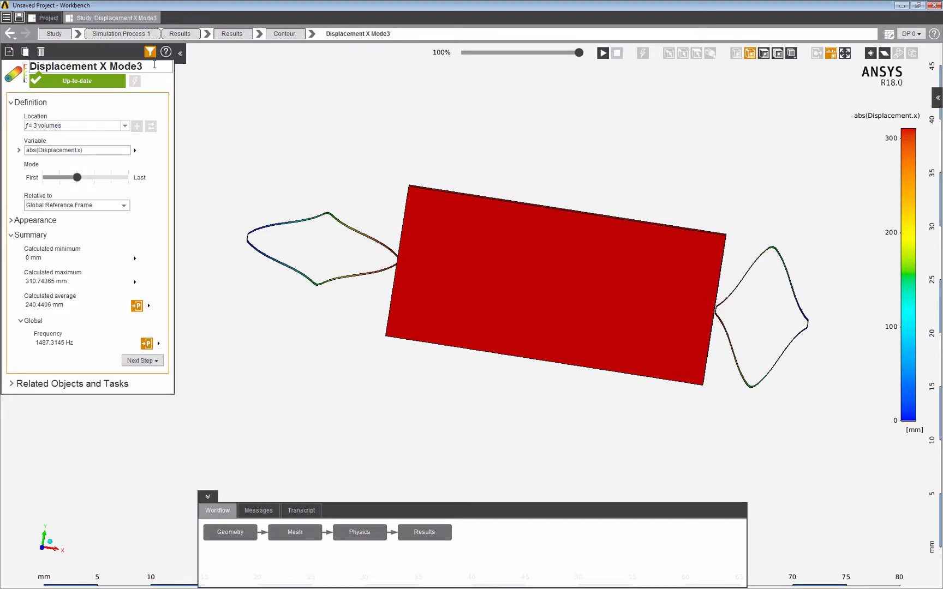
key("Return")
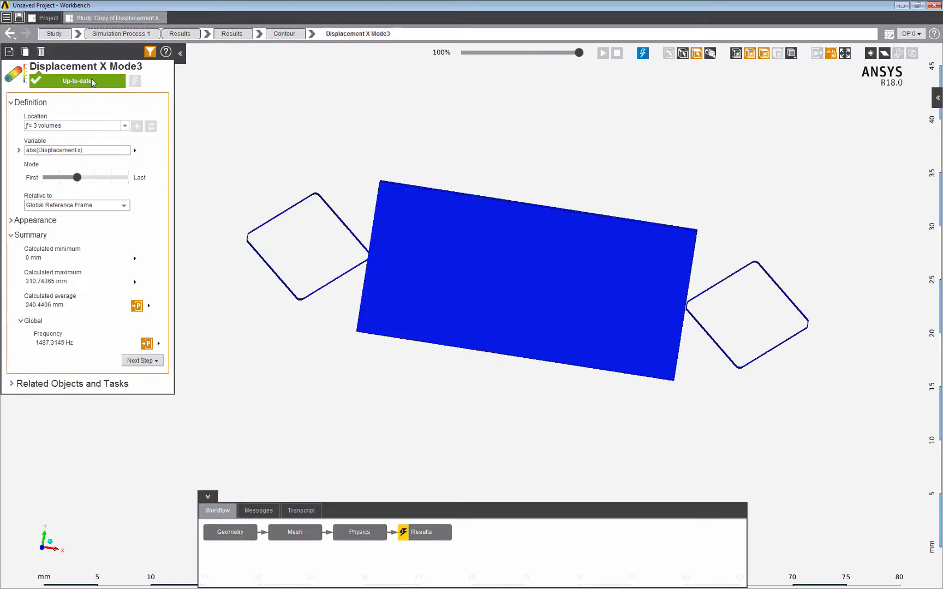
Duplicate the Displacement X Mode3 result as Displacement X Mode2 and evaluate it for the second mode
left_click(25, 51)
key("Delete")
key("Delete")
key("Delete")
key("Delete")
key("Delete")
key("Delete")
key("Delete")
key("Delete")
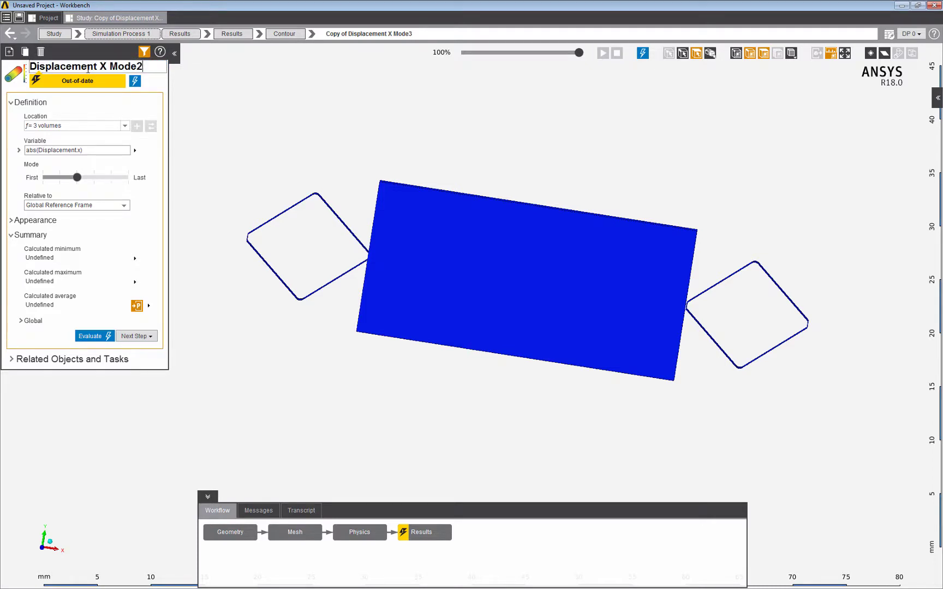
left_click_drag(77, 178, 61, 178)
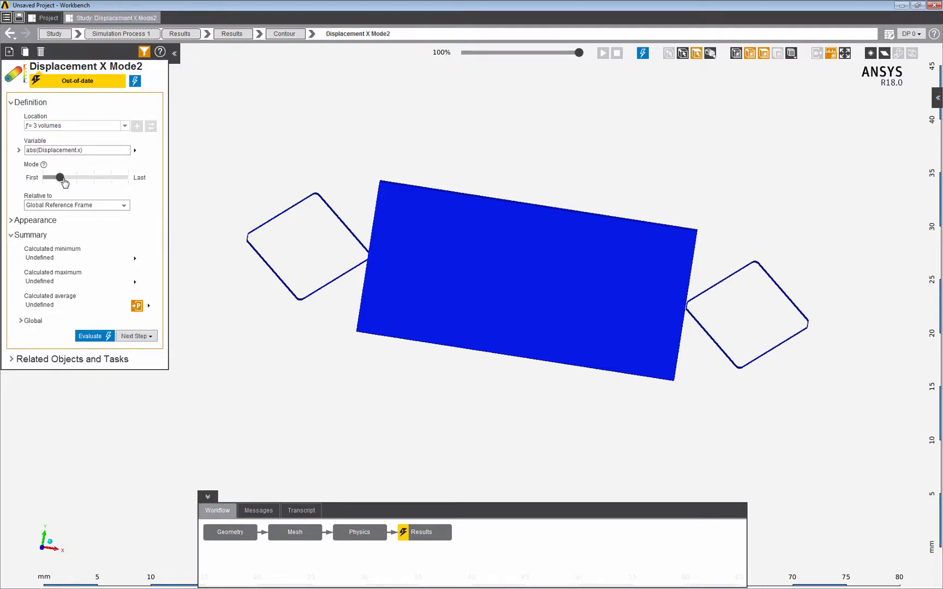
left_click(88, 336)
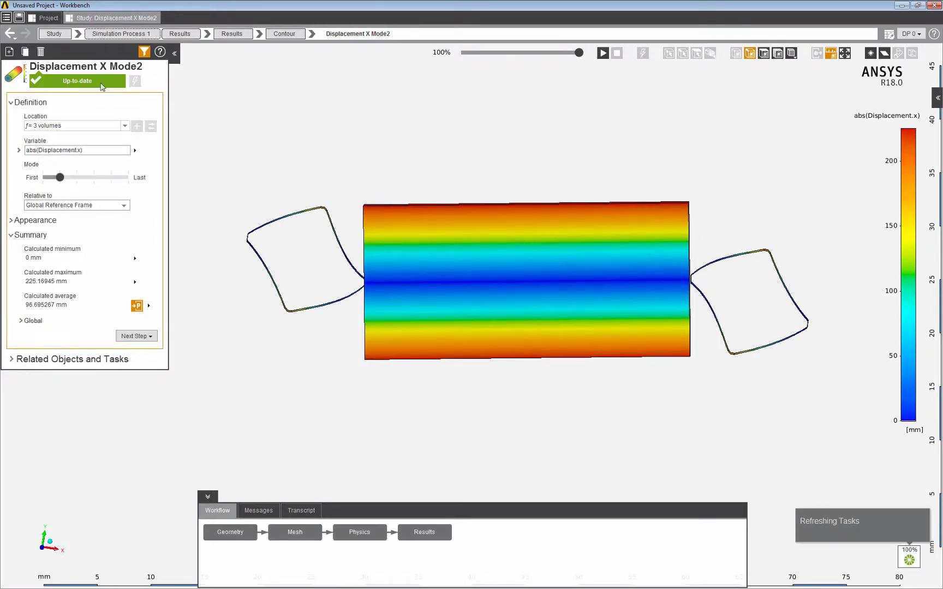
Duplicate the Displacement X Mode2 result as Displacement X Mode1 and evaluate it for the first mode
left_click(25, 51)
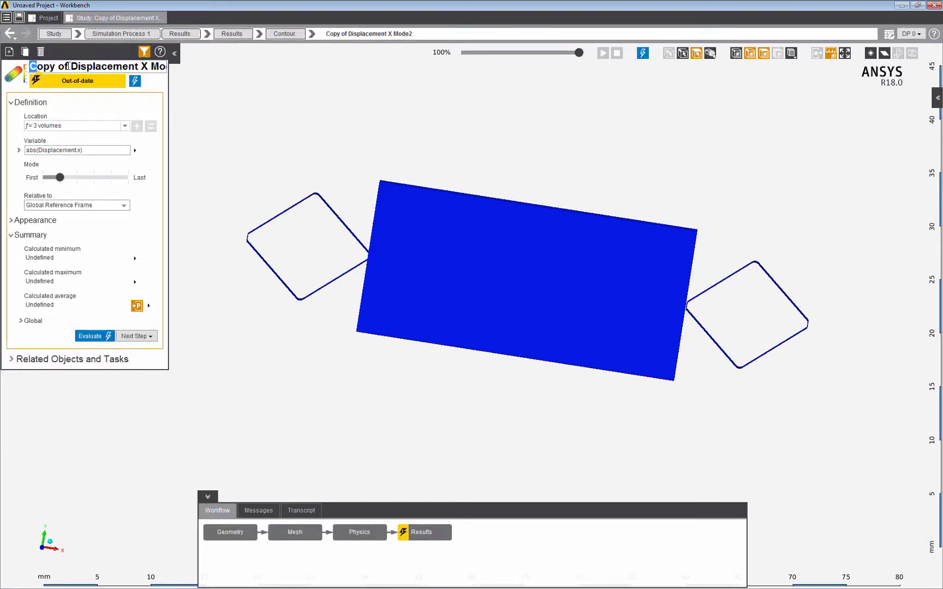
key("BackSpace")
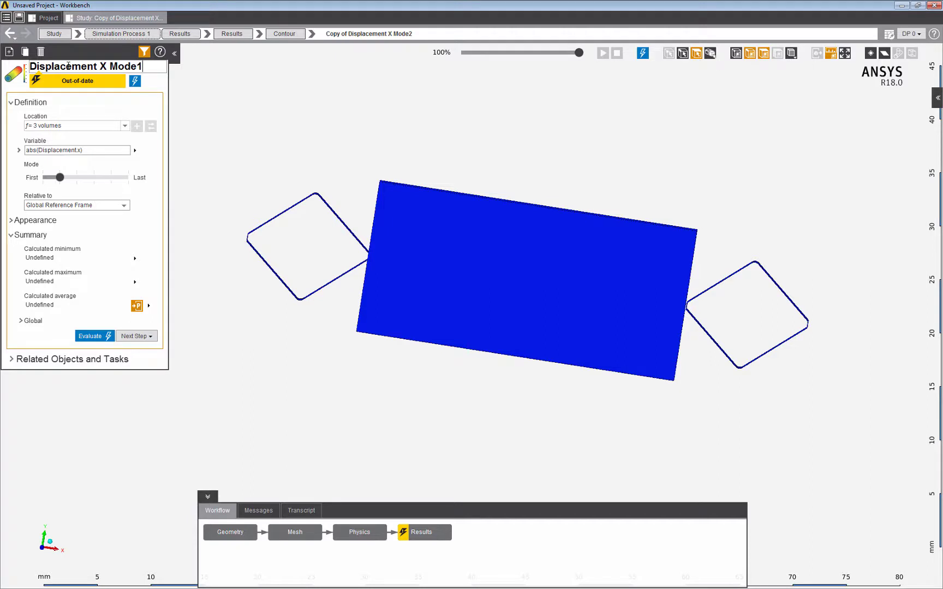
key("Return")
left_click(44, 178)
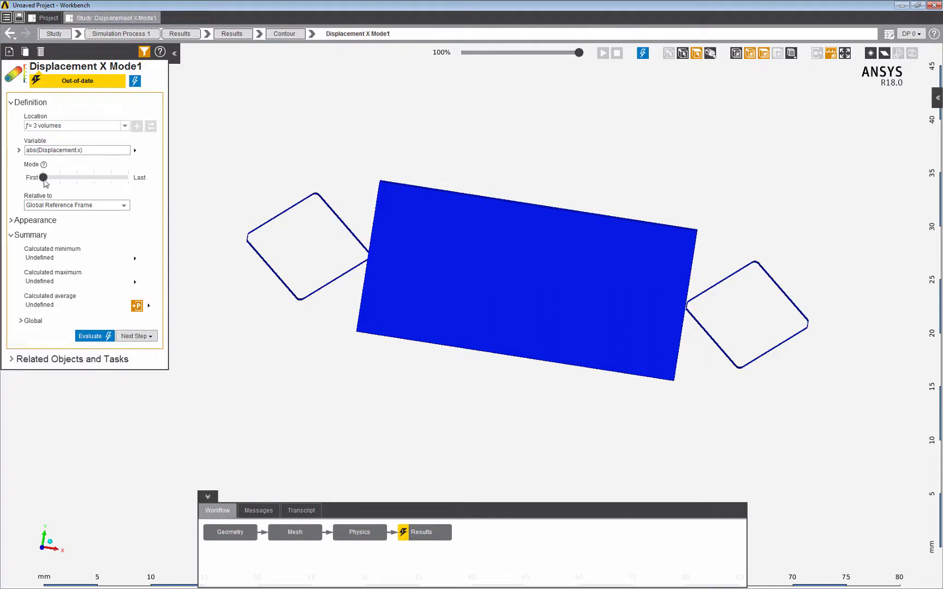
left_click(97, 336)
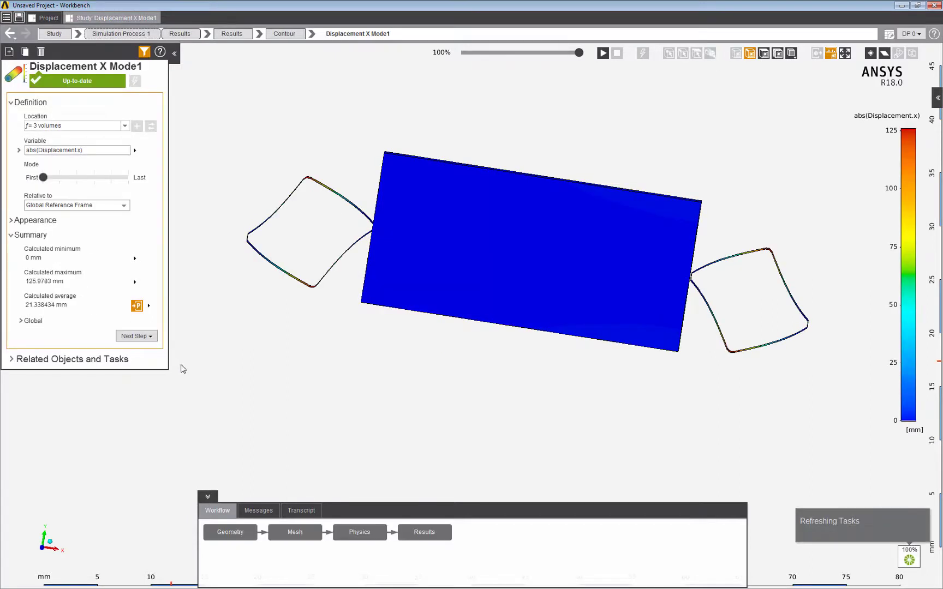
Open the project's parameter set and review the geometry and shell thickness inputs and the Mode1 displacement output
left_click(48, 18)
double_click(213, 209)
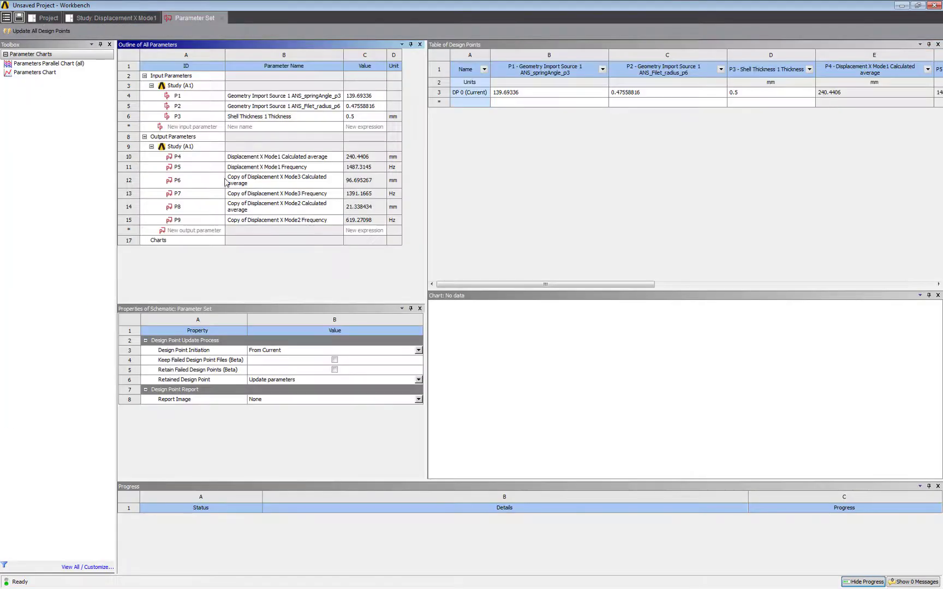
left_click(303, 96)
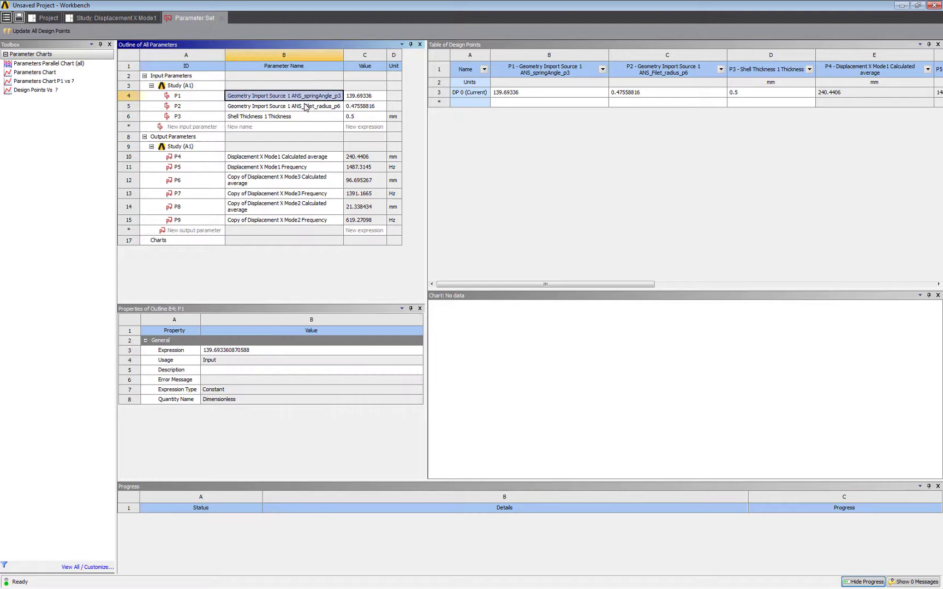
left_click(306, 106)
left_click(297, 118)
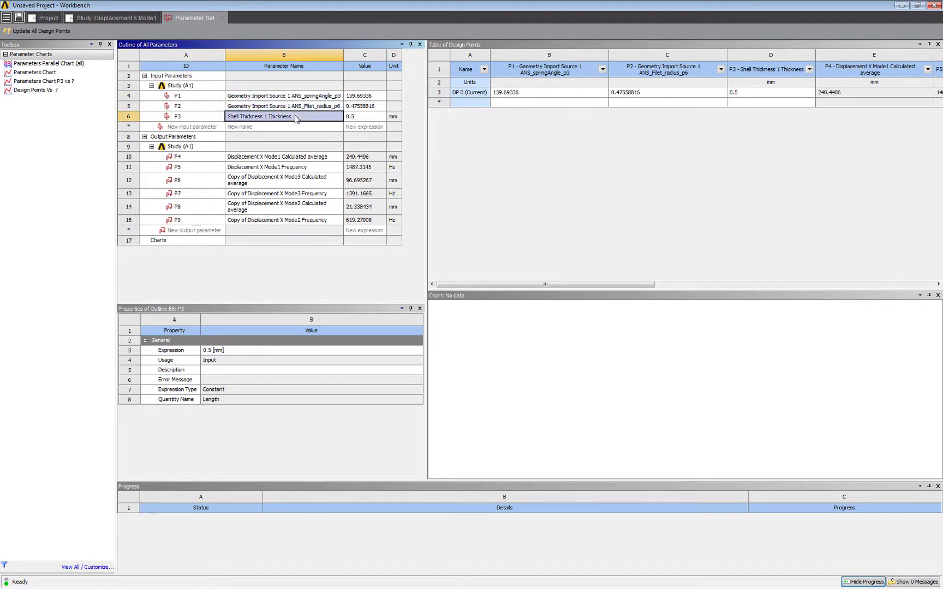
left_click(307, 158)
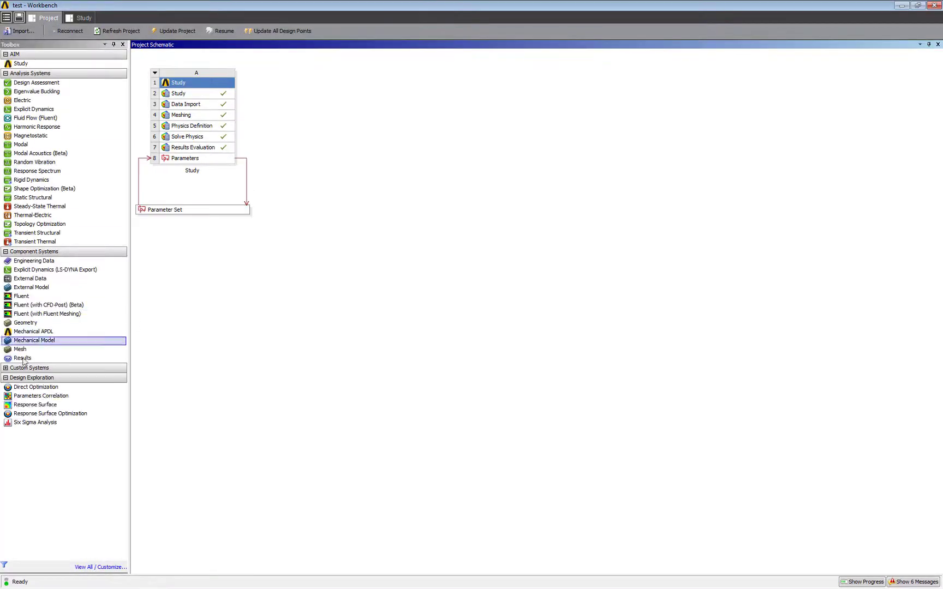
Add a Response Surface Optimization system connected to the parameter set, open its Design of Experiments and check the available design types
left_click_drag(33, 413, 206, 229)
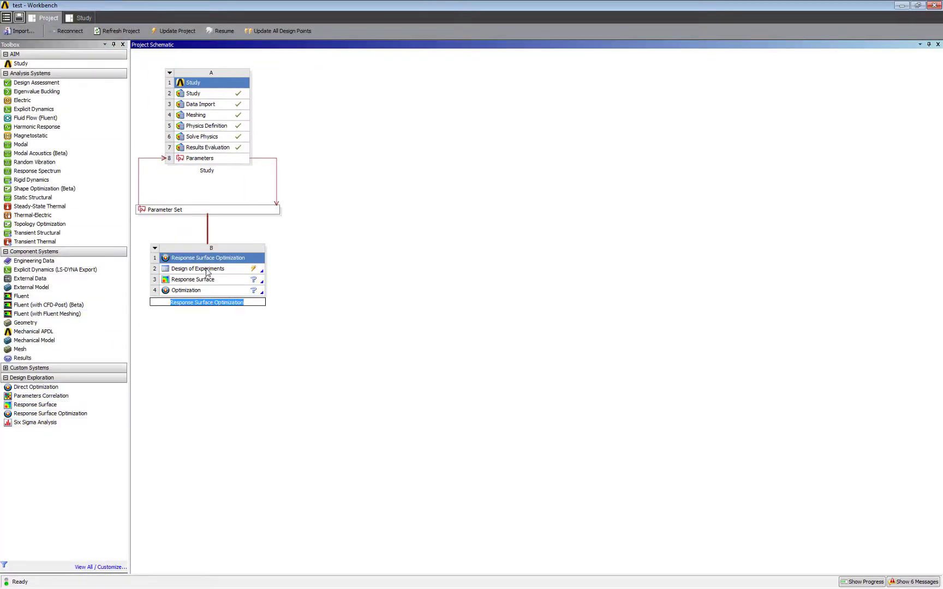
double_click(208, 269)
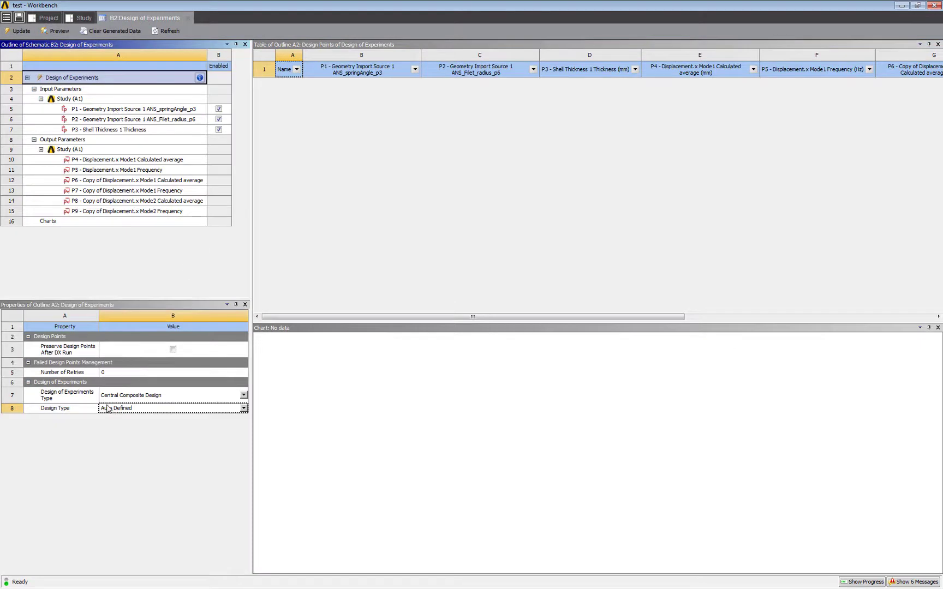
left_click(197, 397)
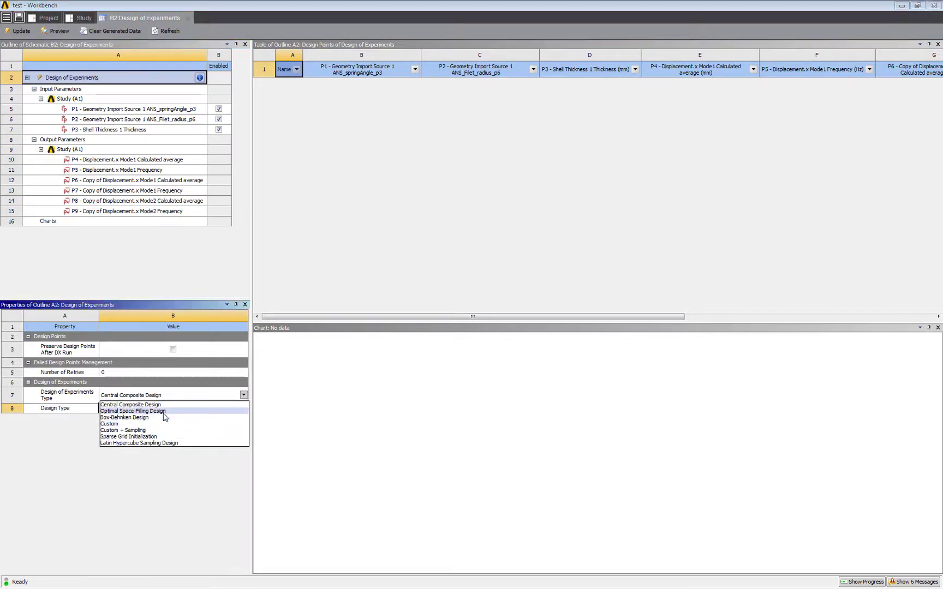
Set the bounds of the input parameter P1 ANS_springAngle_p3 to 100 and 140
left_click(156, 110)
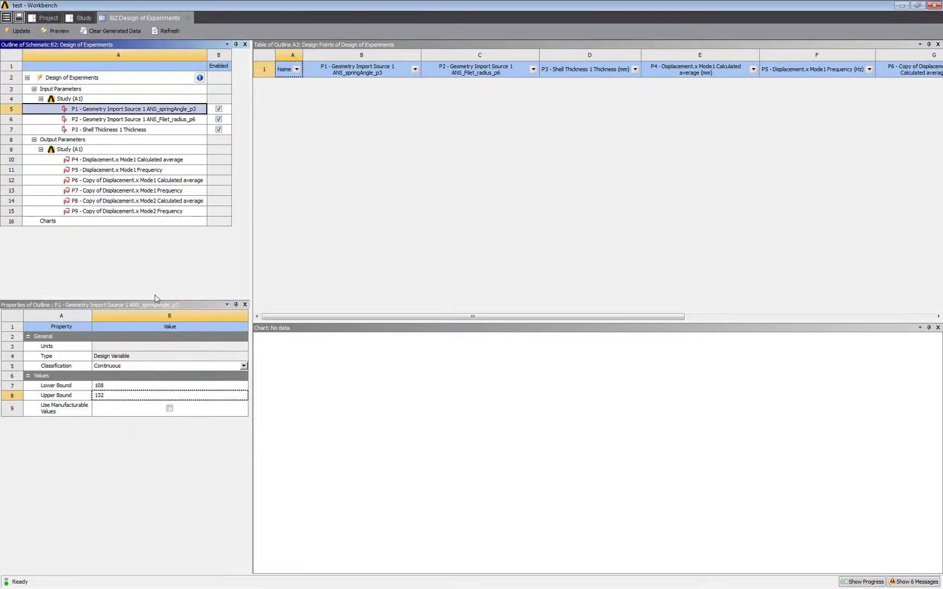
left_click(131, 386)
type("100")
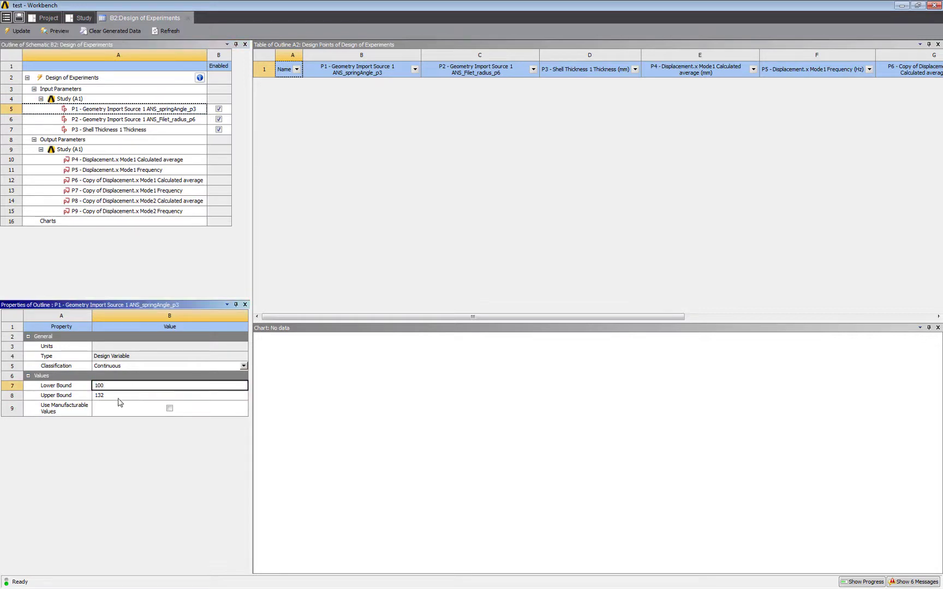
left_click(117, 398)
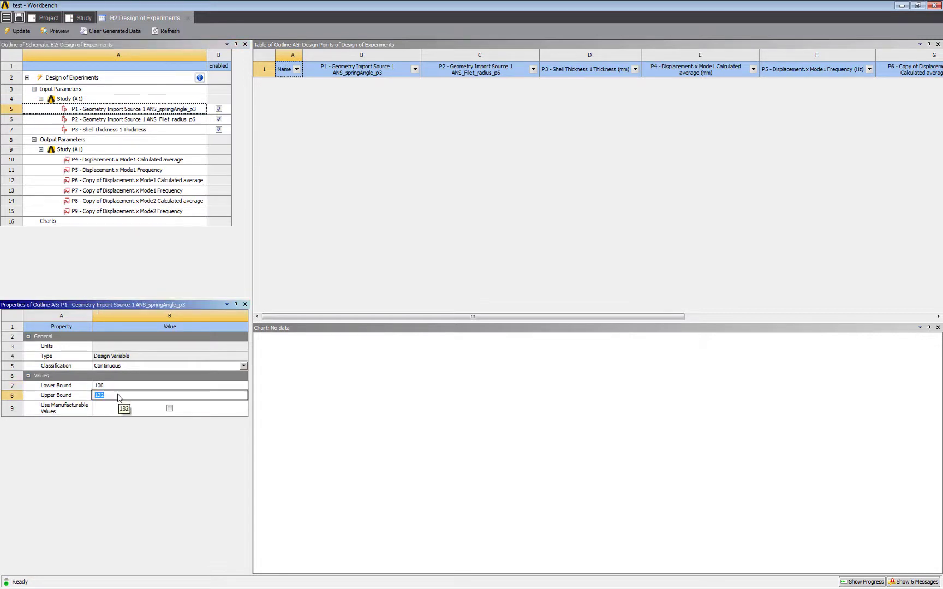
type("140")
key("Return")
Set the bounds of the input parameter P2 ANS_Filet_radius_p6 to 0.2 and 0.72
left_click(110, 119)
left_click(152, 388)
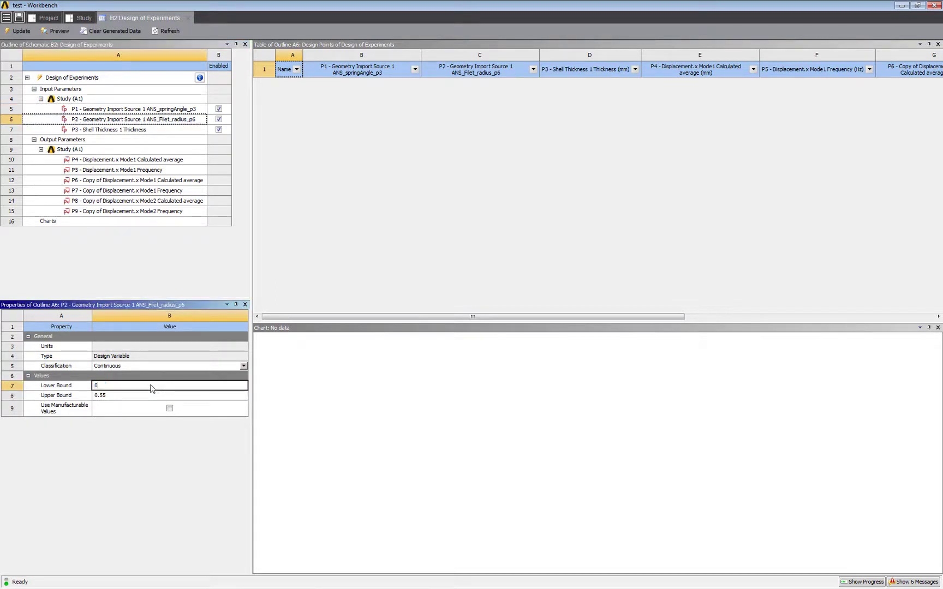
type("0.2")
left_click(131, 395)
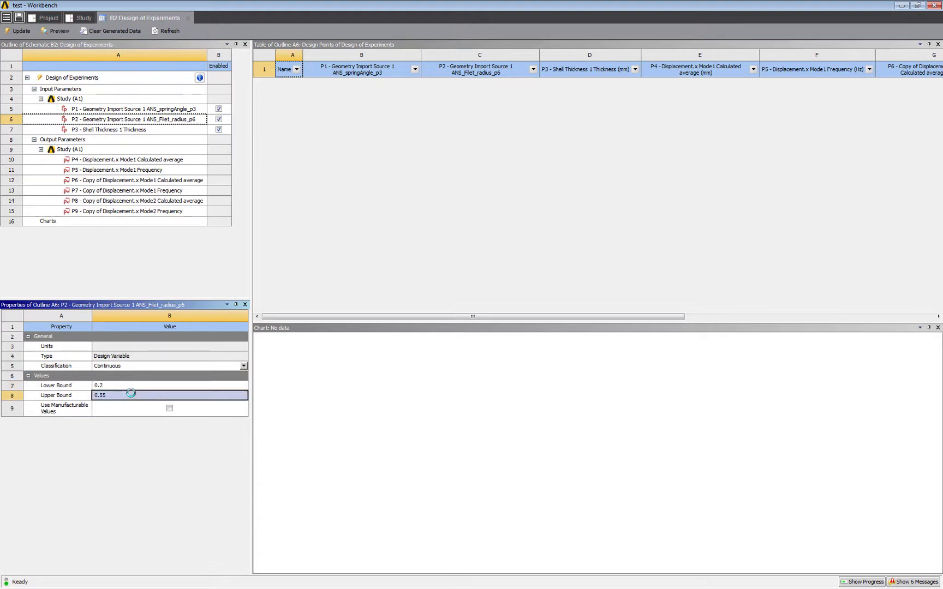
type("0.72")
Set the bounds of the input parameter P3 Shell Thickness 1 Thickness to 0.1 and 0.72 mm
left_click(139, 130)
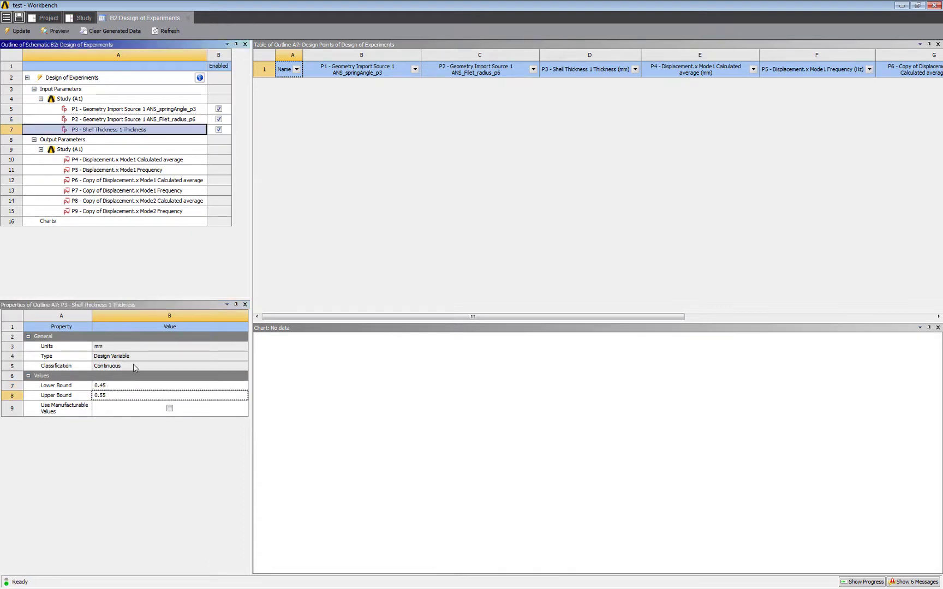
left_click(127, 387)
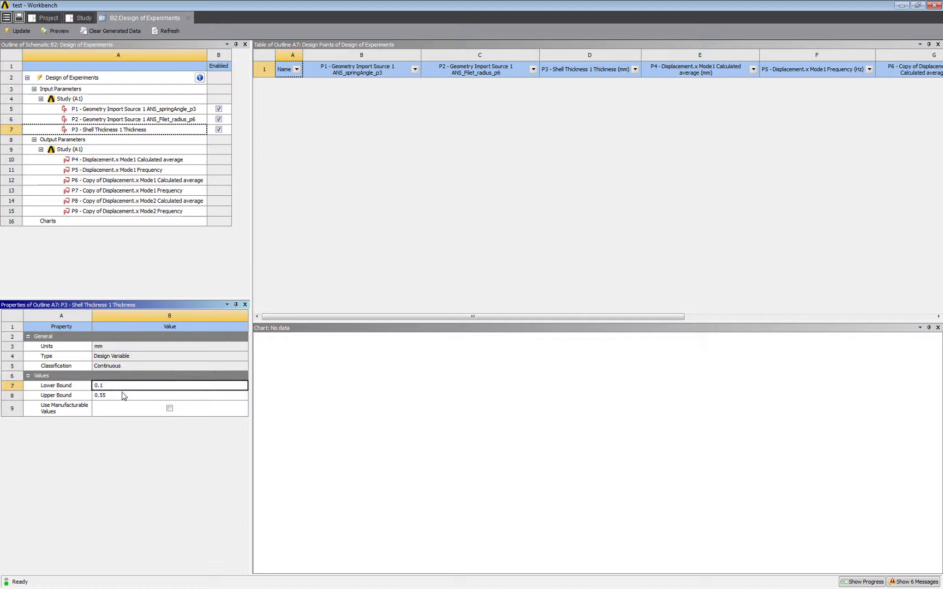
left_click(124, 395)
type("0.72")
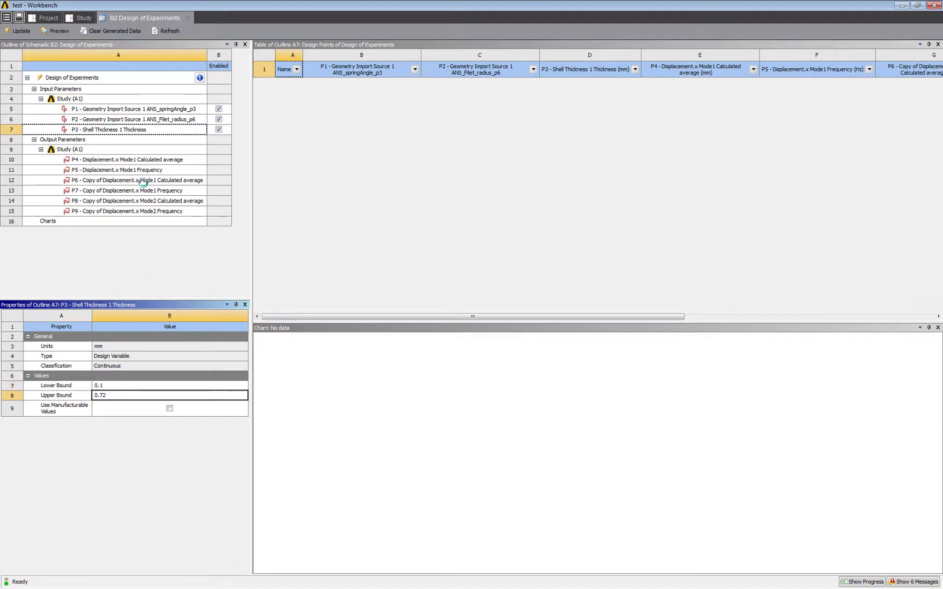
Preview the design points of the Design of Experiments and update it to solve them
left_click(58, 31)
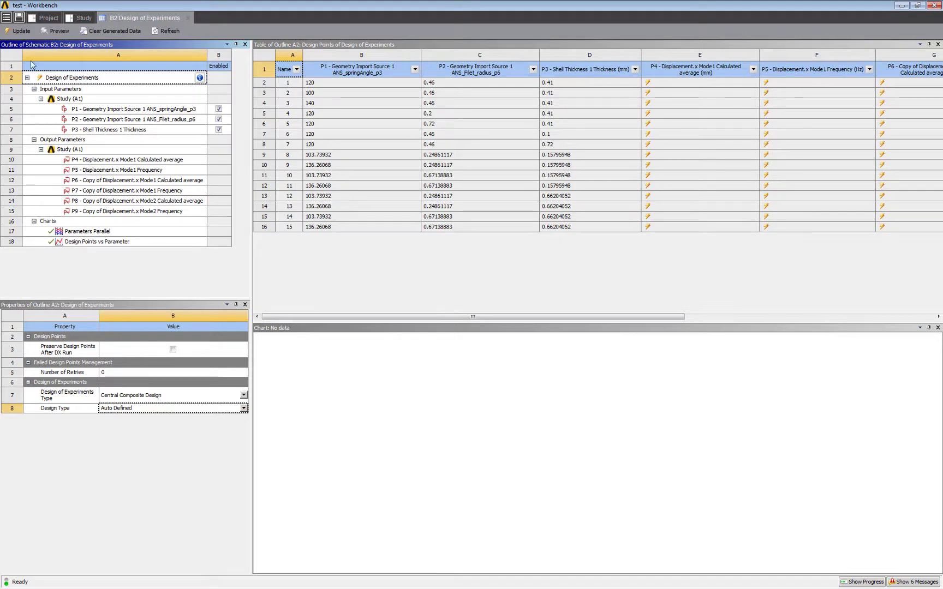
left_click(19, 31)
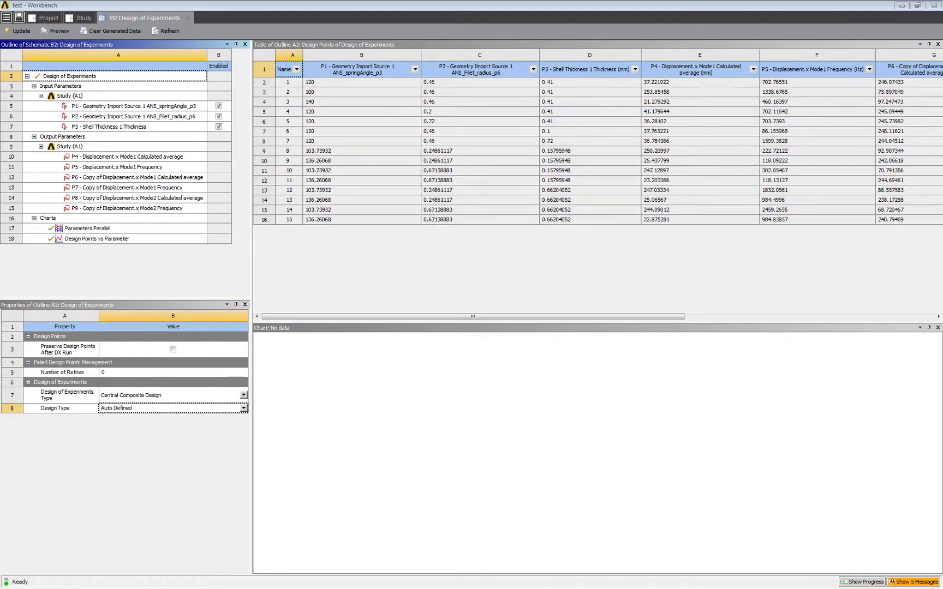
Open the Response Surface component from the project schematic and update it with the progress display shown
left_click(48, 18)
left_click(237, 284)
double_click(238, 283)
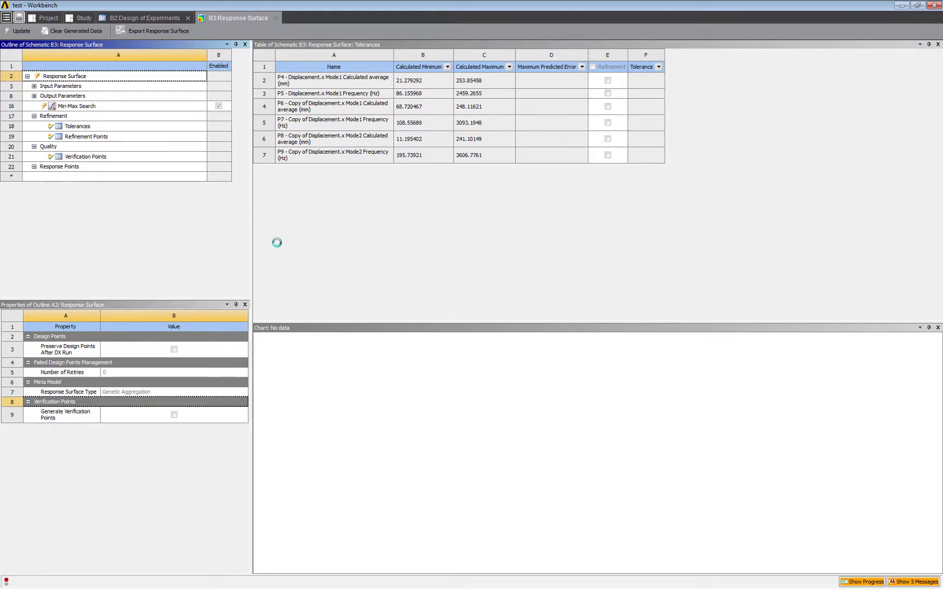
left_click(886, 582)
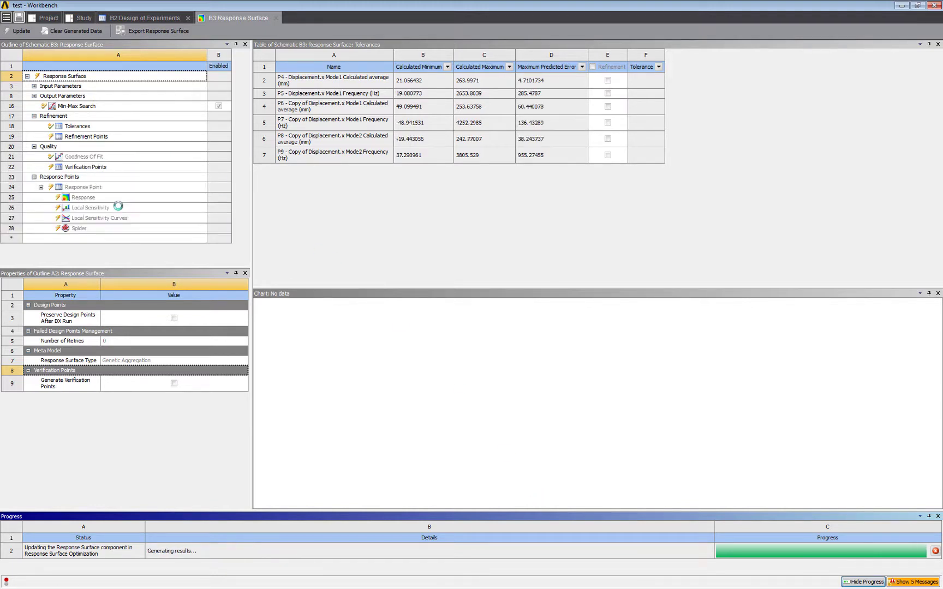
Show the Response chart of the response point in 3D mode and rotate the surface to inspect it from the side
left_click(115, 197)
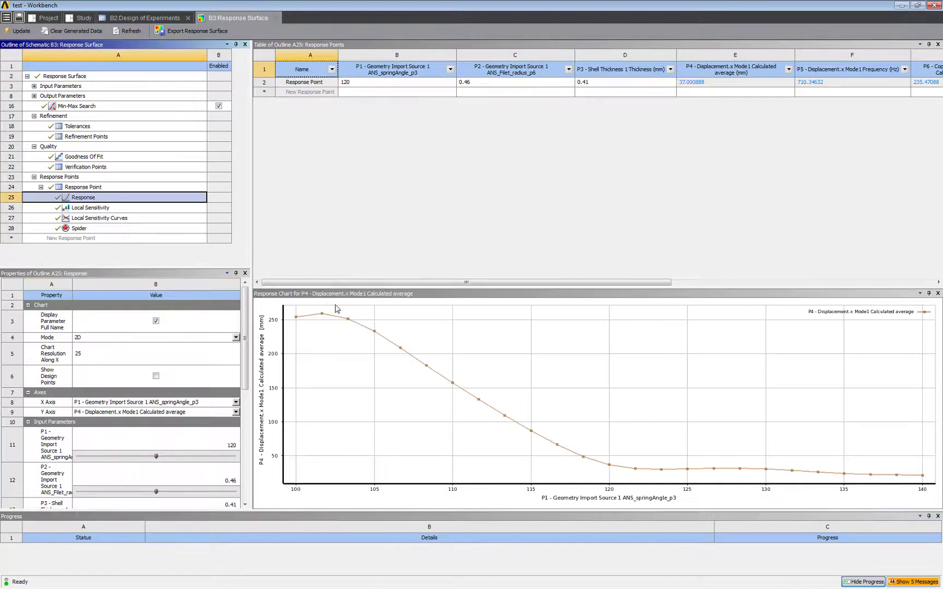
left_click(236, 337)
left_click(98, 353)
left_click_drag(484, 431, 646, 262)
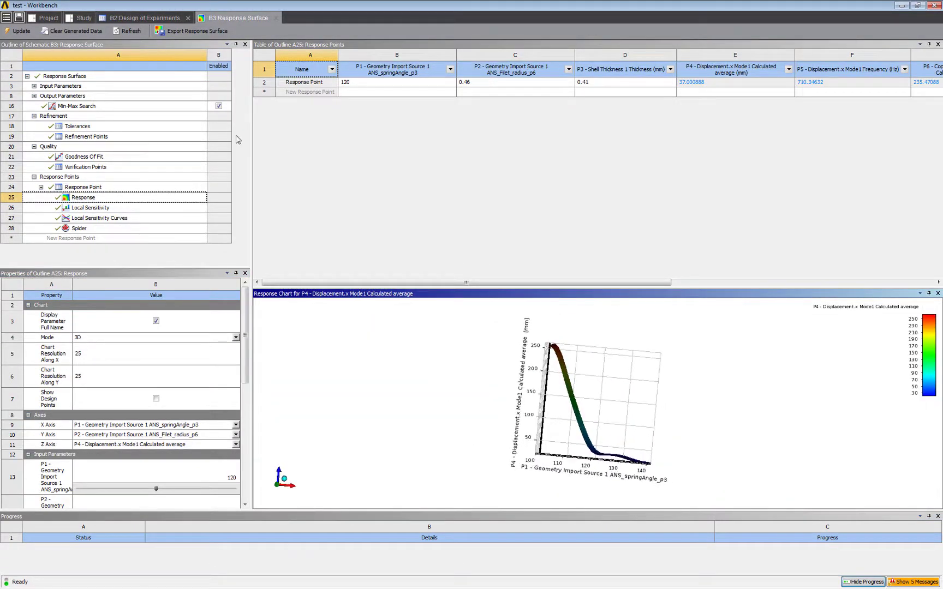
Enable generation of 15 verification points for the response surface and update it
left_click(139, 77)
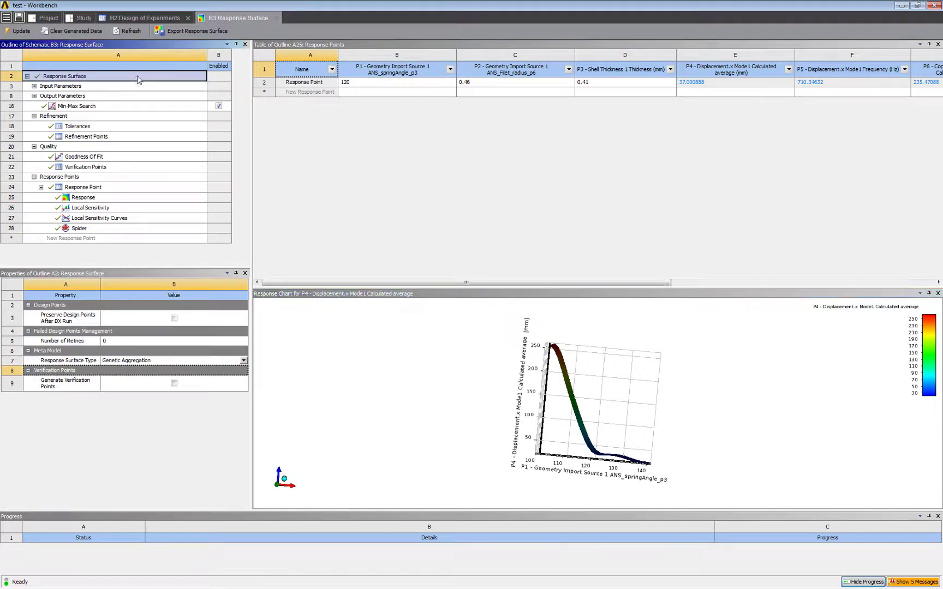
left_click(175, 384)
left_click(149, 399)
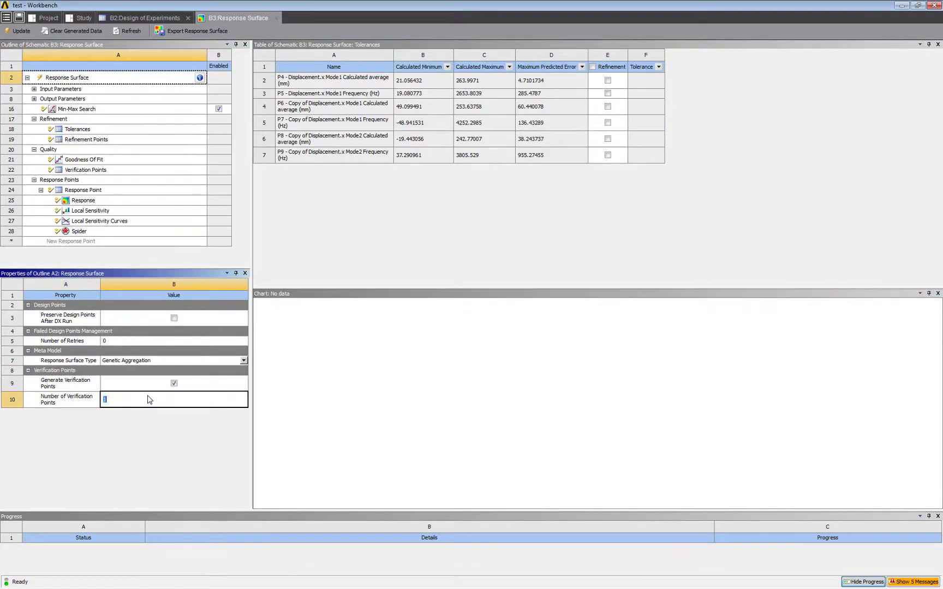
type("15")
key("Return")
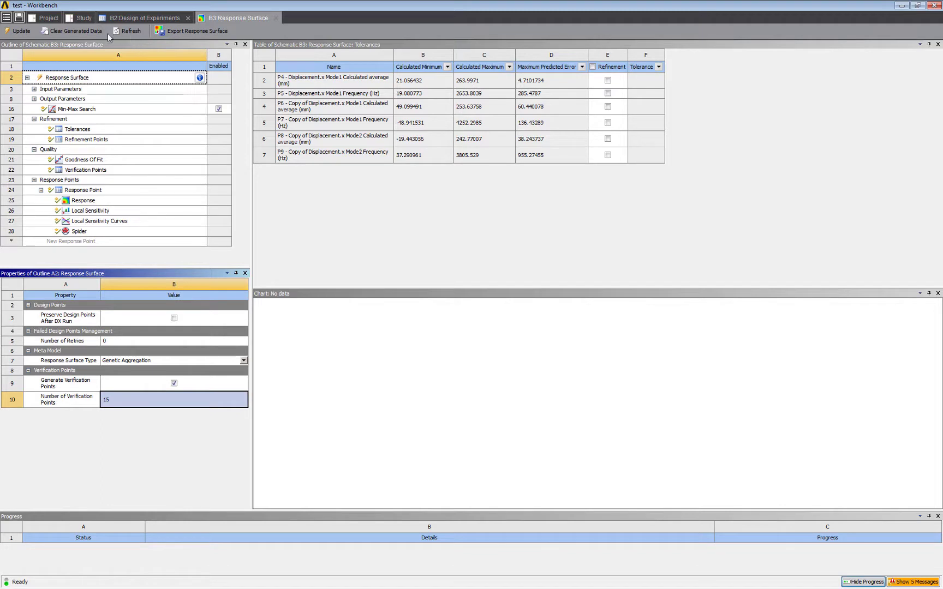
left_click(88, 170)
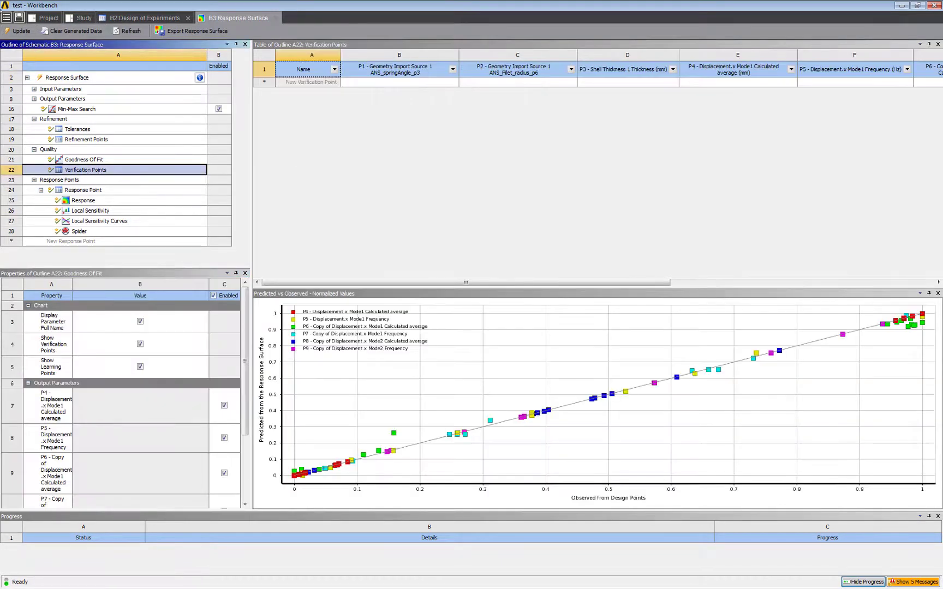
left_click(18, 31)
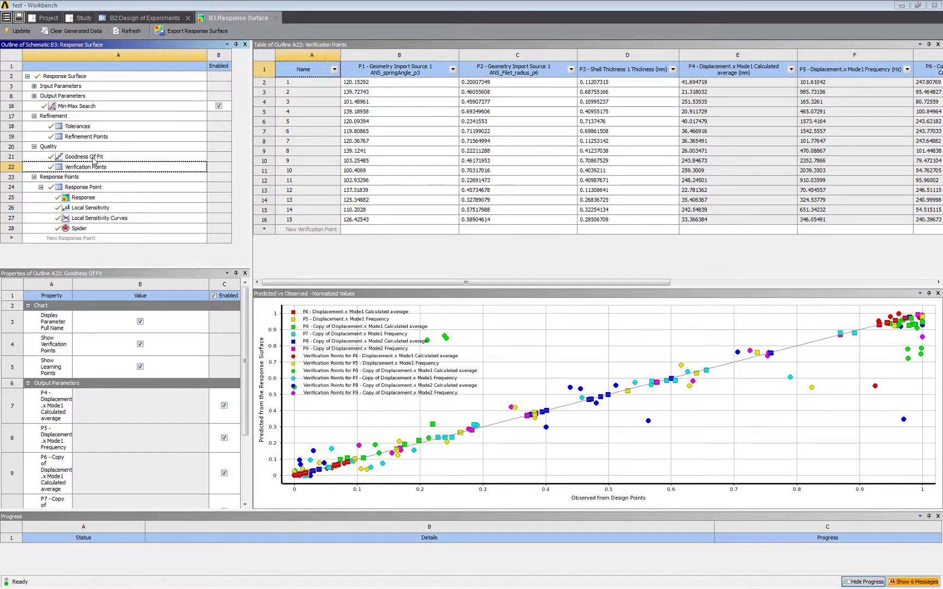
Check the Goodness Of Fit and insert all 15 verification points as refinement points
left_click(100, 159)
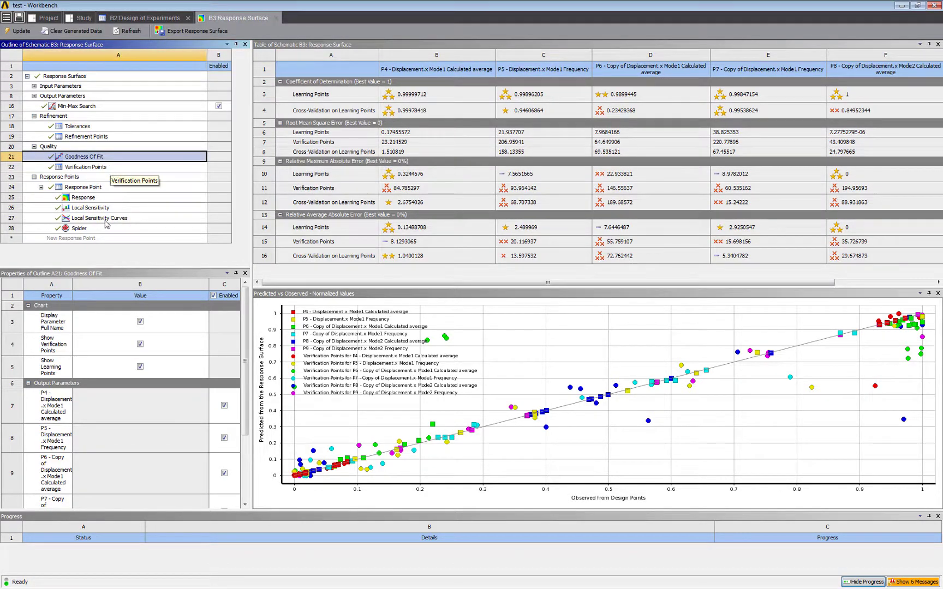
left_click(116, 168)
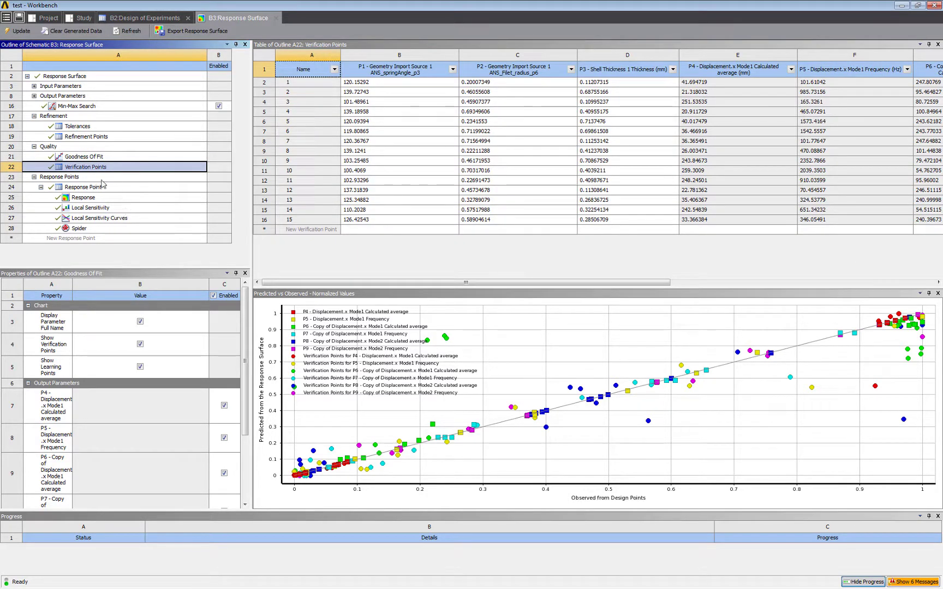
left_click(271, 83)
left_click(268, 220, "shift")
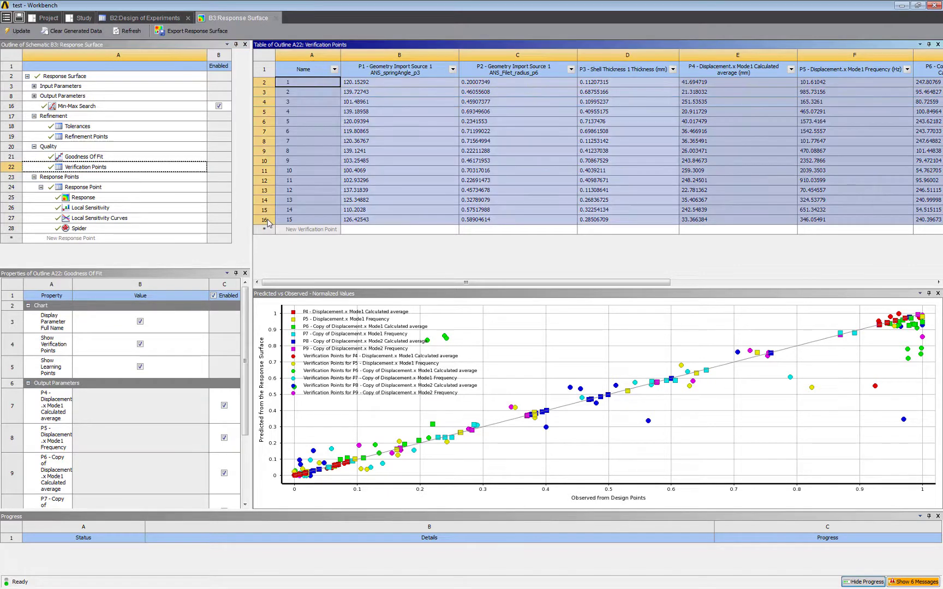
right_click(268, 220)
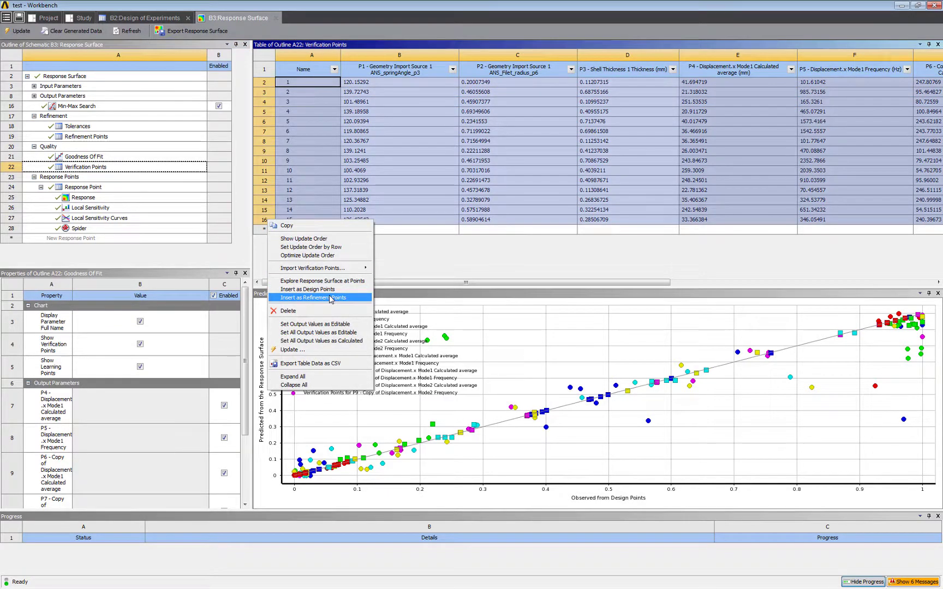
left_click(330, 298)
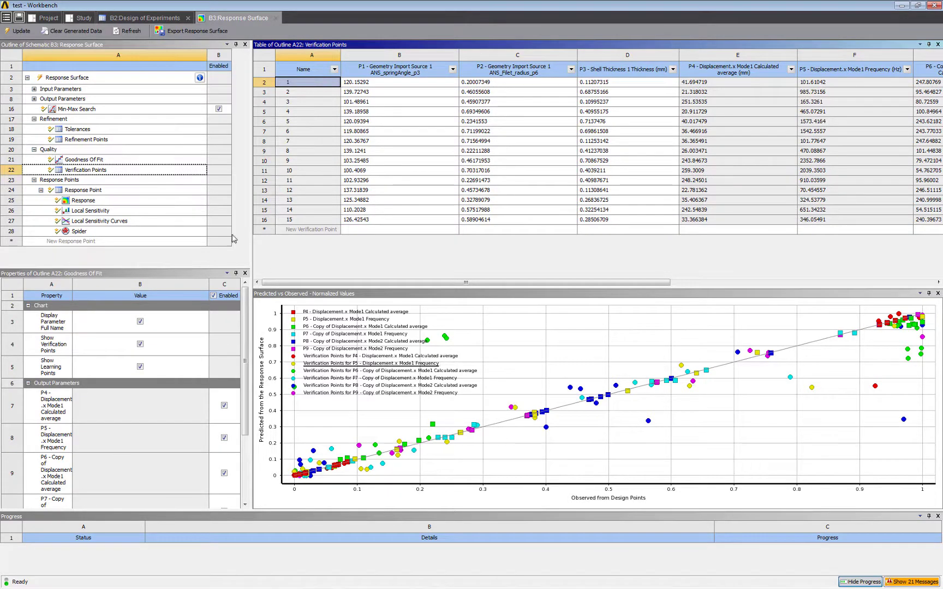
Update the response surface with the refinement points and inspect the refined 3D response chart from another angle
left_click(22, 31)
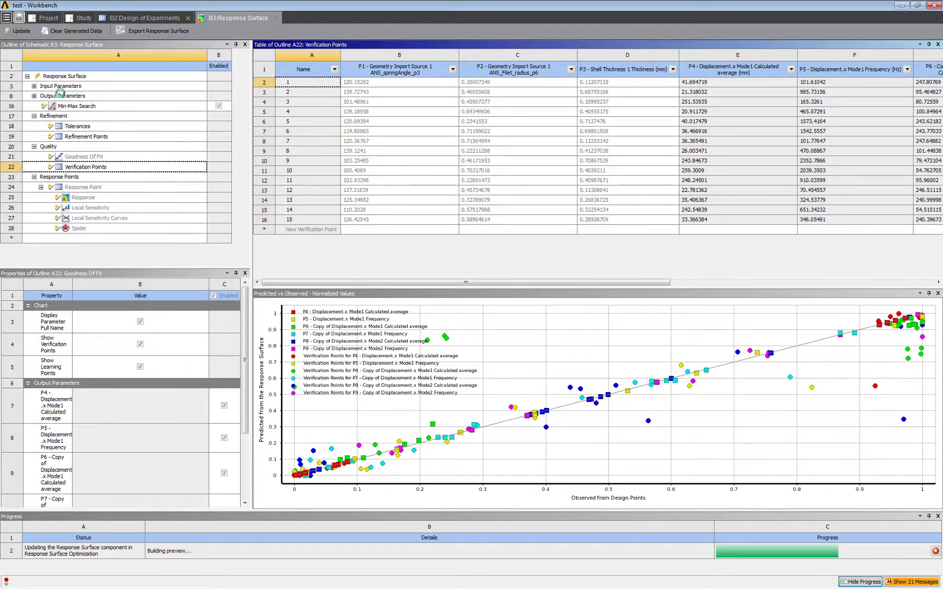
left_click(121, 136)
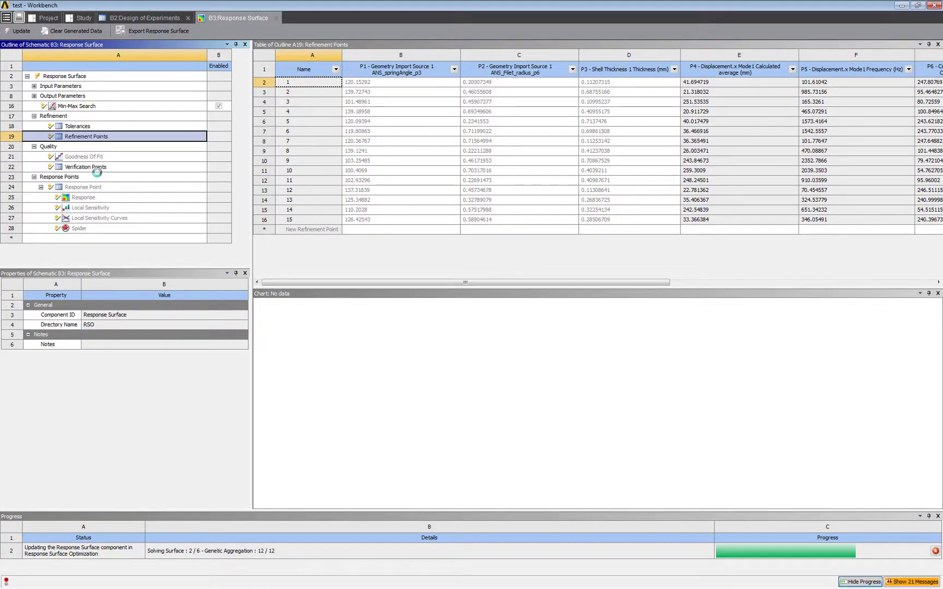
left_click(96, 167)
left_click(101, 157)
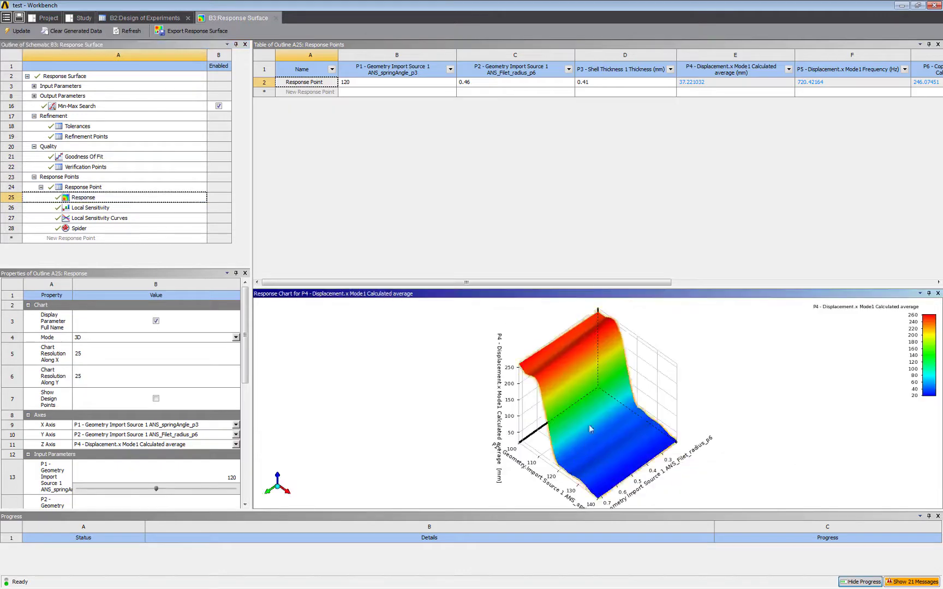
left_click_drag(588, 425, 628, 271)
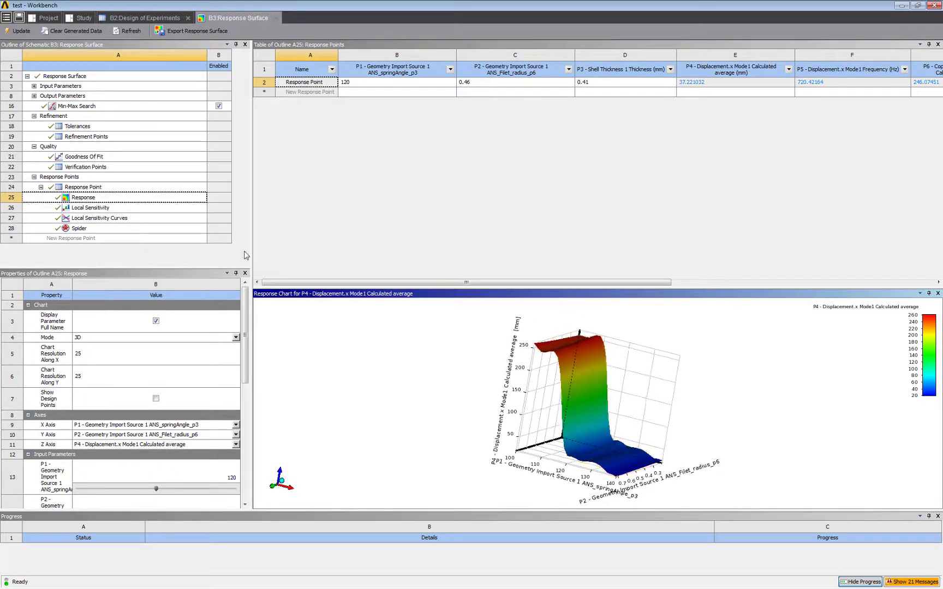
Plot P3 - Shell Thickness 1 Thickness on the X axis of the 3D response chart and close the response surface
left_click(236, 425)
left_click(205, 446)
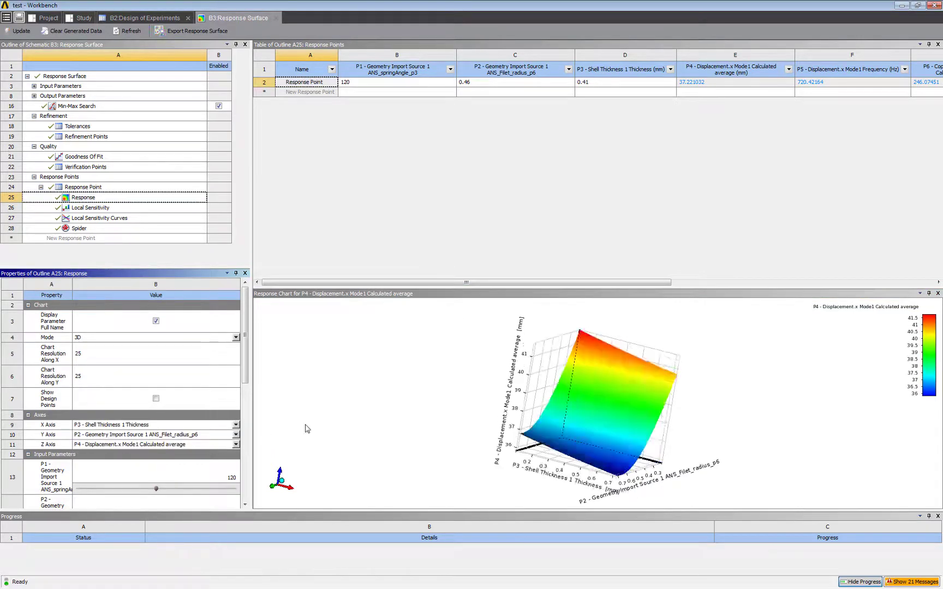
left_click(276, 18)
Open the Optimization component from the project schematic and add an objective to maximize P6 - Copy of Displacement.x Mode1 Calculated average
left_click(62, 19)
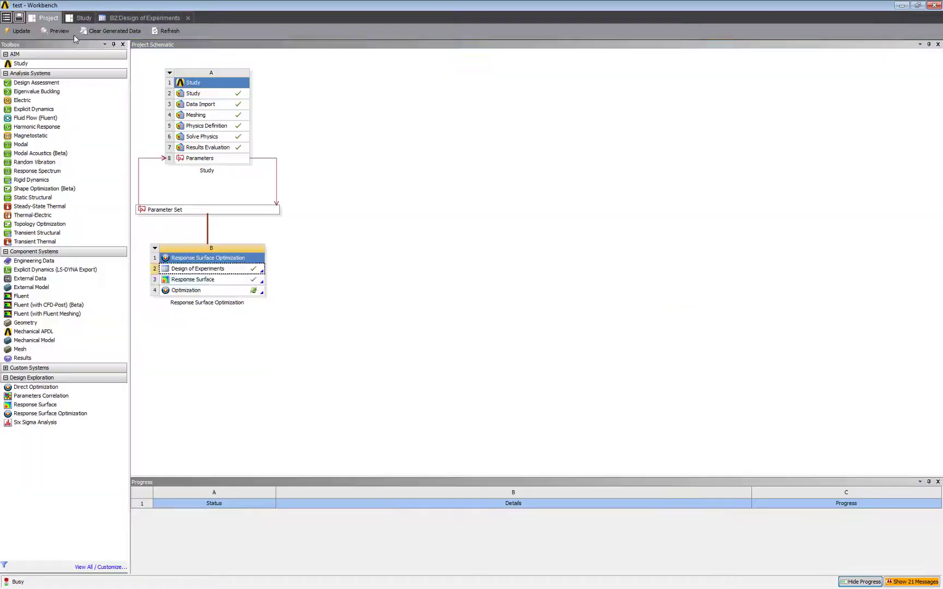
double_click(234, 291)
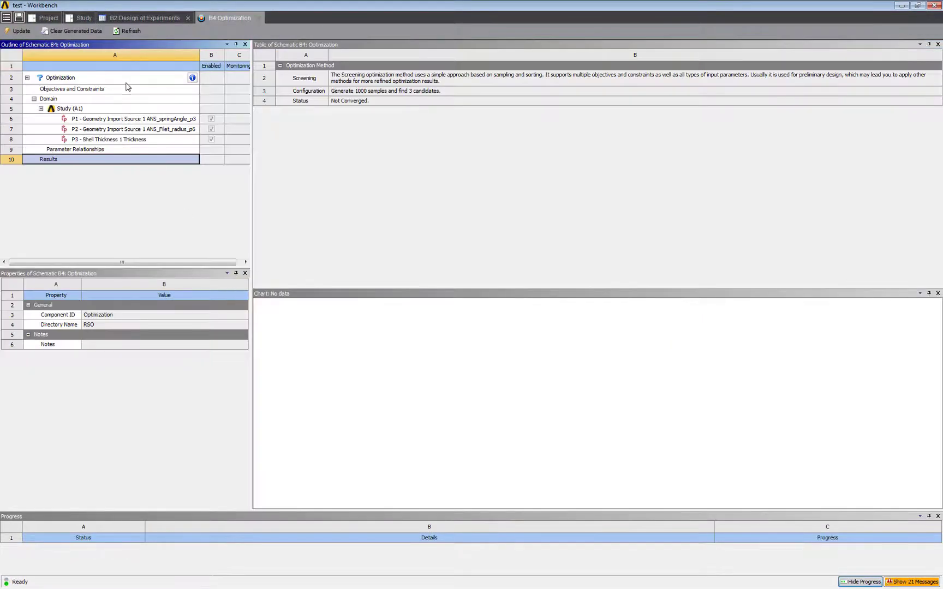
left_click(126, 90)
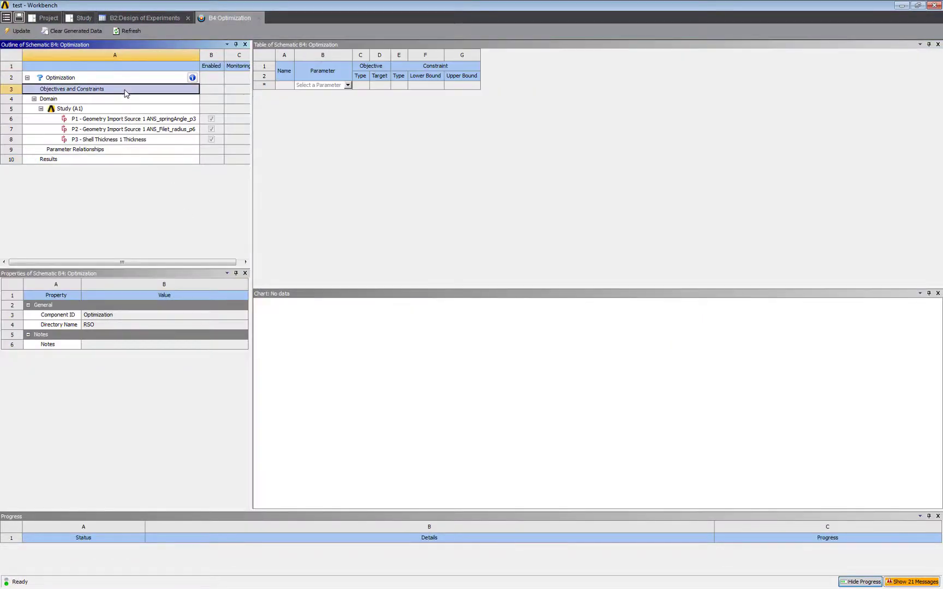
left_click(347, 86)
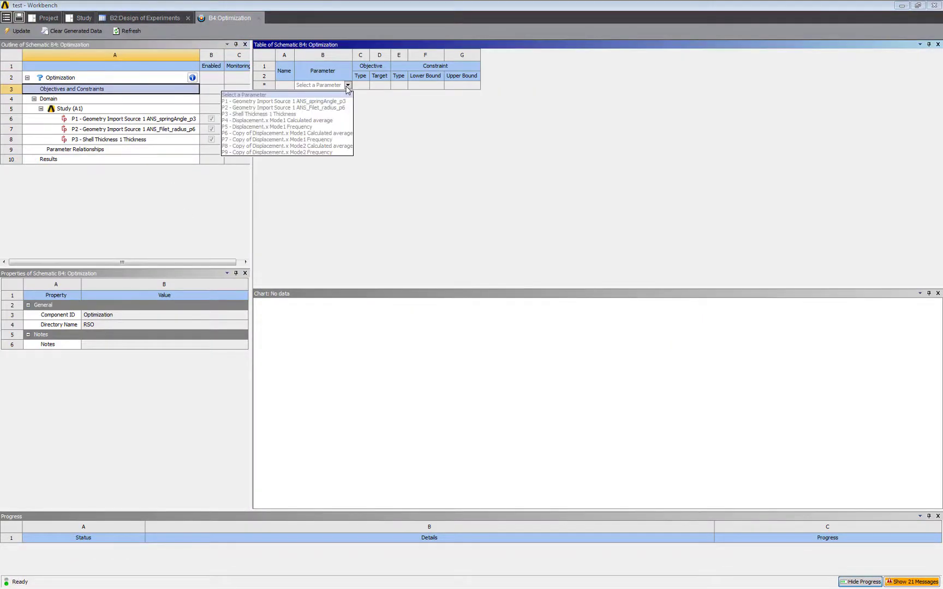
left_click(322, 134)
left_click(452, 88)
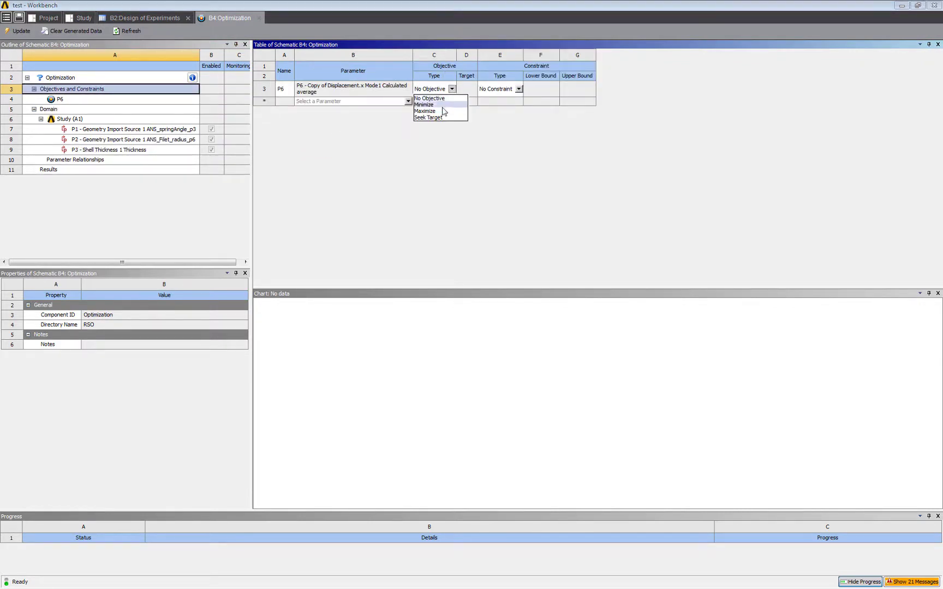
left_click(436, 111)
Add a second optimization objective that maximizes P5 - Displacement.x Mode1 Frequency
left_click(423, 101)
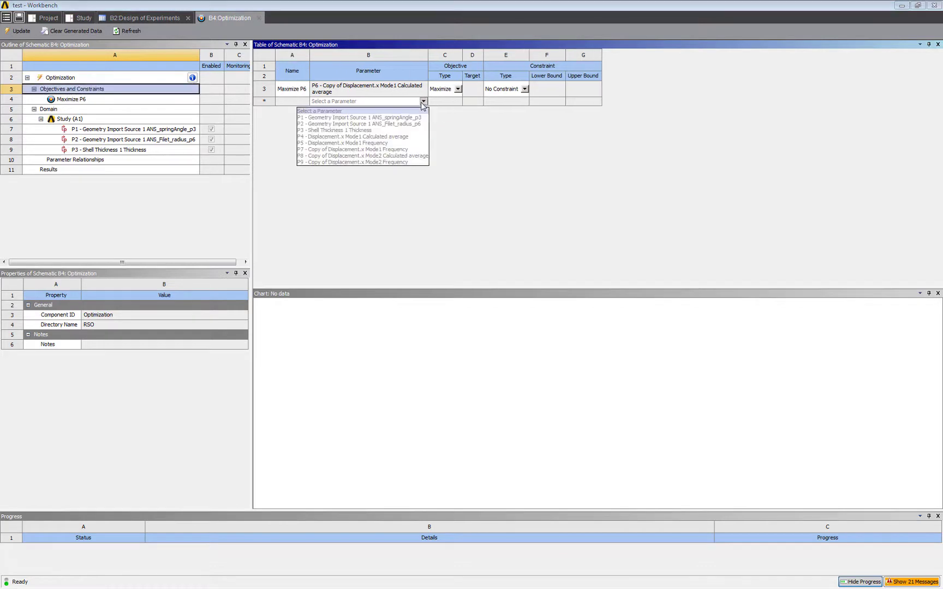
left_click(392, 143)
left_click(467, 103)
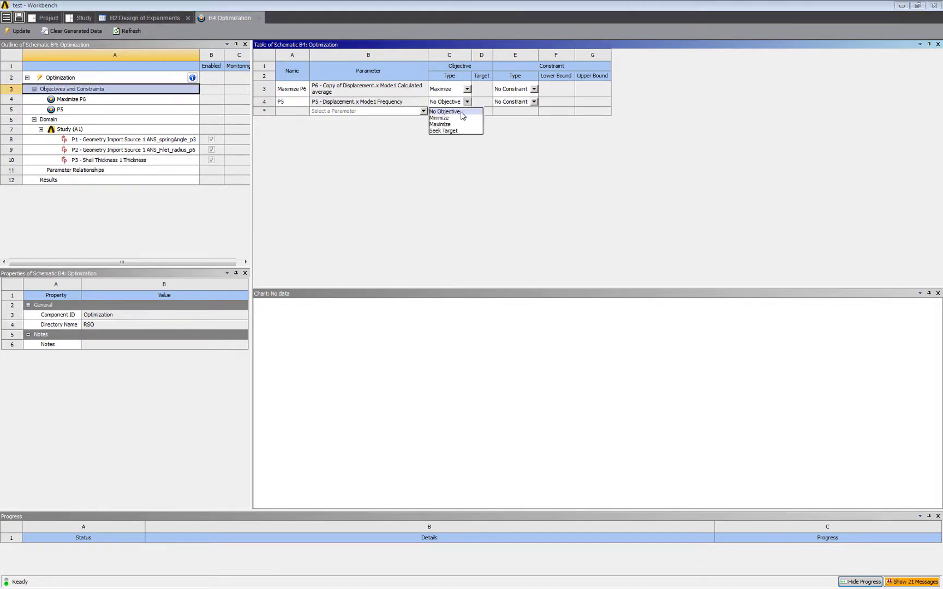
left_click(457, 125)
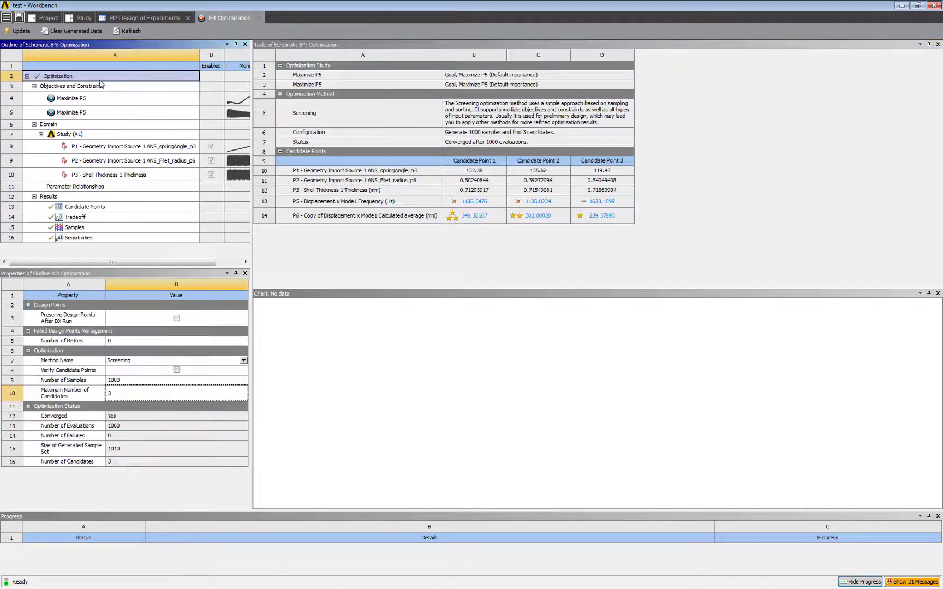
Set the number of samples of the Screening optimization to 4000 and update the optimization
left_click(132, 382)
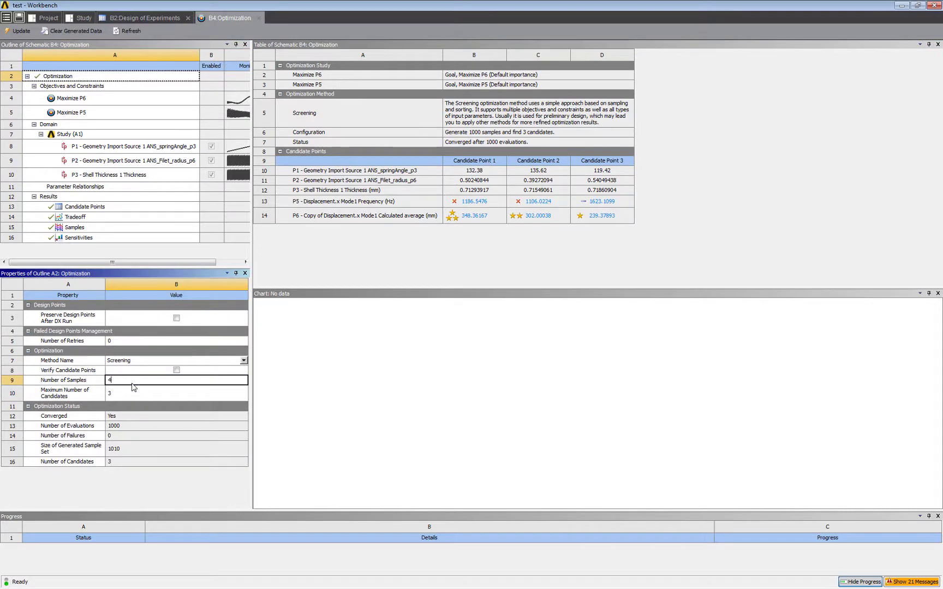
type("4000")
key("Return")
left_click(18, 30)
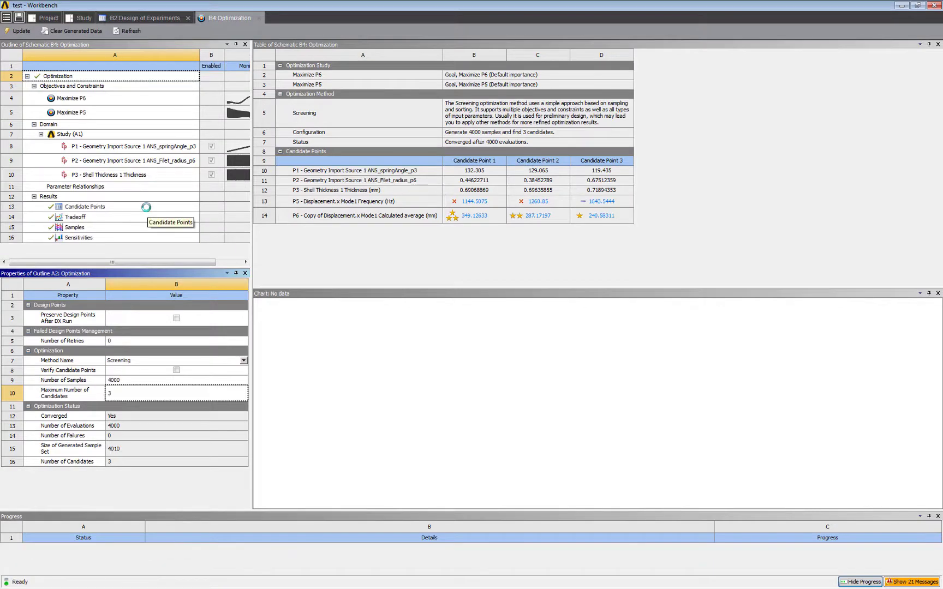
Review the optimization's Candidate Points and examine feasible points in the Tradeoff chart of P4 versus P5
left_click(147, 209)
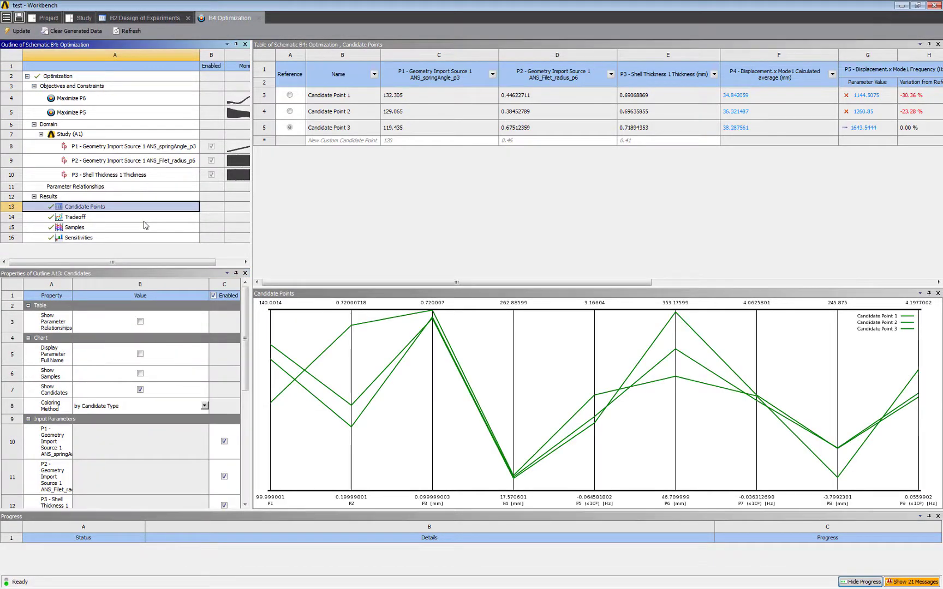
left_click(144, 221)
left_click(143, 228)
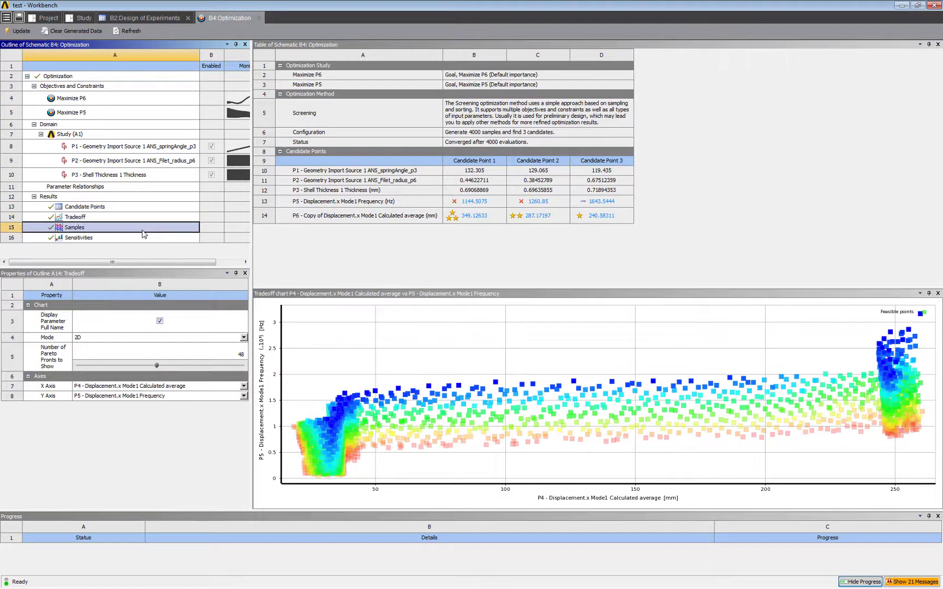
left_click(138, 239)
left_click(141, 218)
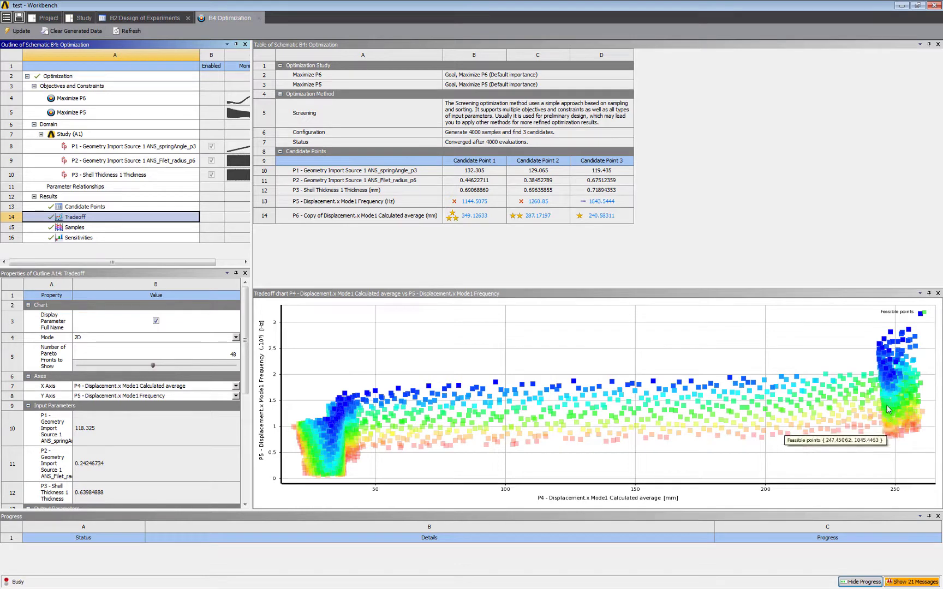
mouse_move(888, 346)
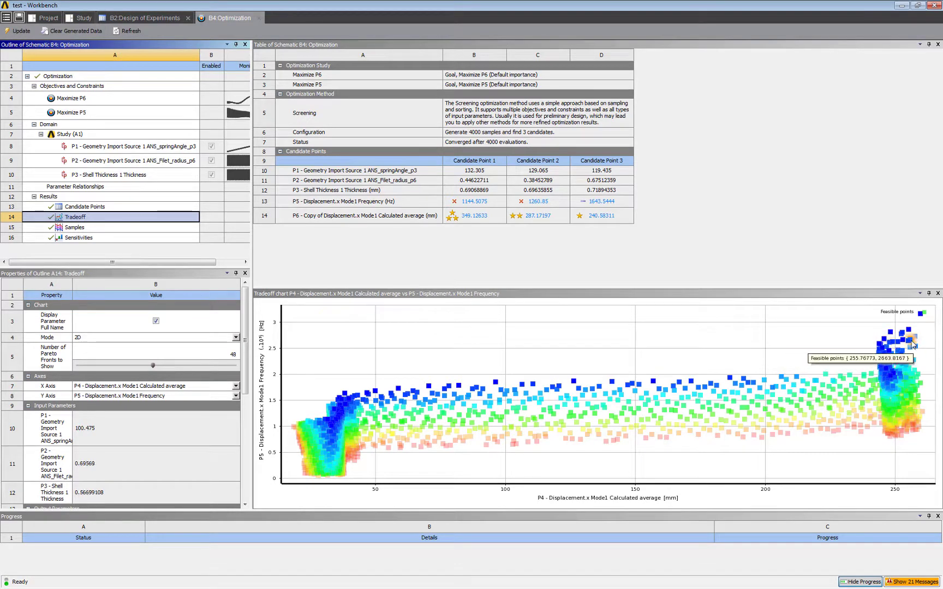
Show the Sensitivities chart without full parameter names and inspect the sensitivity bars of the output parameters
left_click(129, 228)
left_click(114, 238)
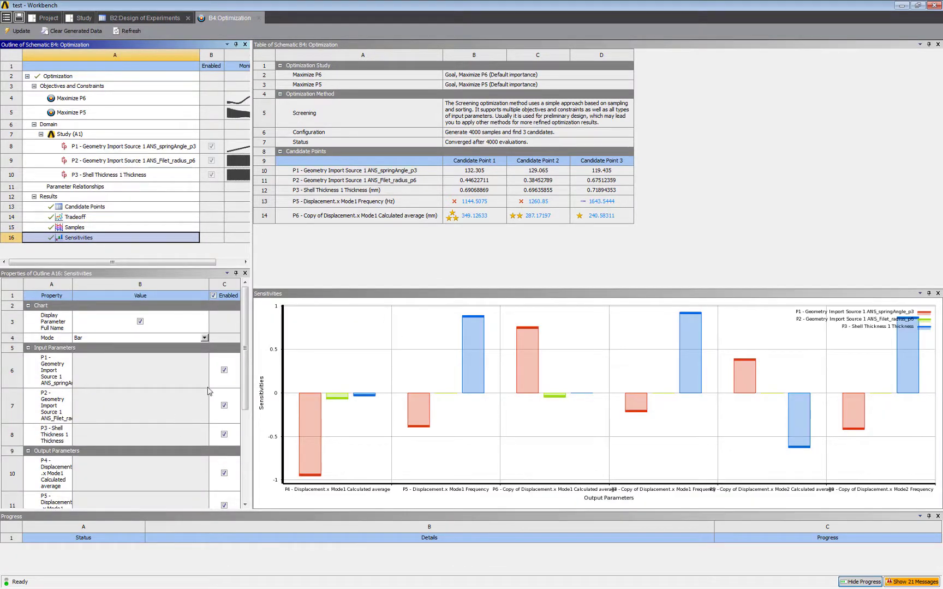
left_click(141, 322)
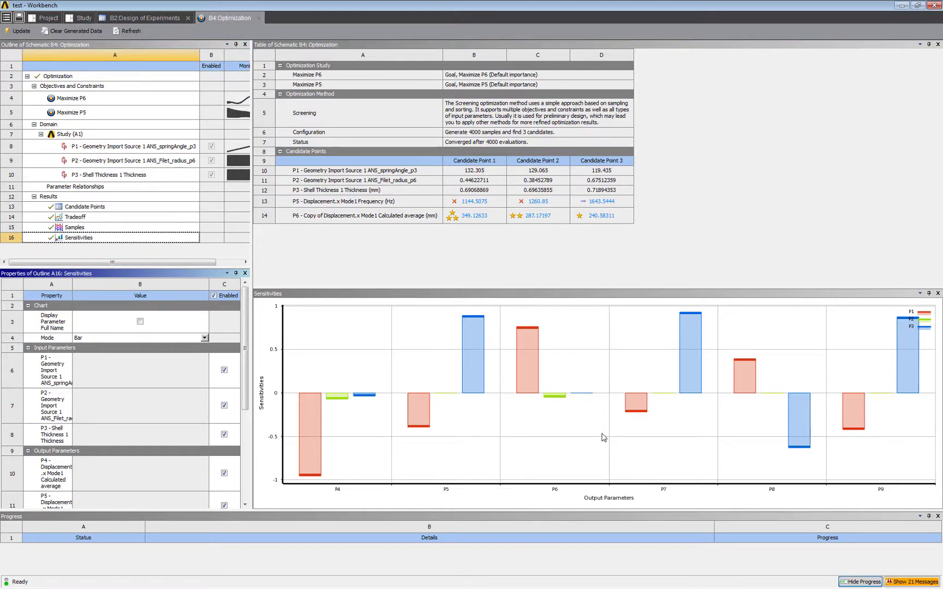
mouse_move(530, 344)
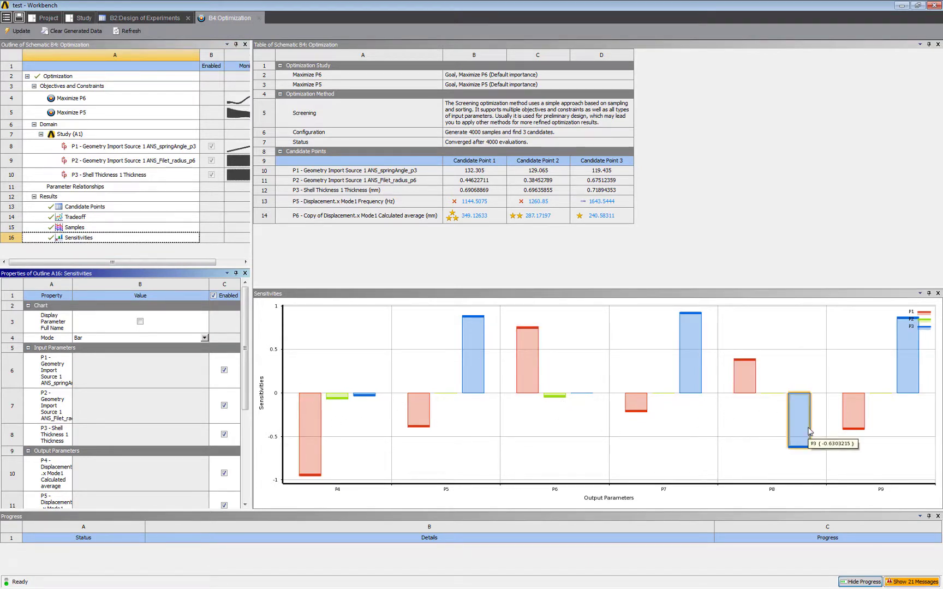
left_click(54, 381)
Enlarge the Samples chart and filter it to P4 above about 191 mm, P8 below about 47 mm and P5 above about 2073 Hz
left_click(92, 227)
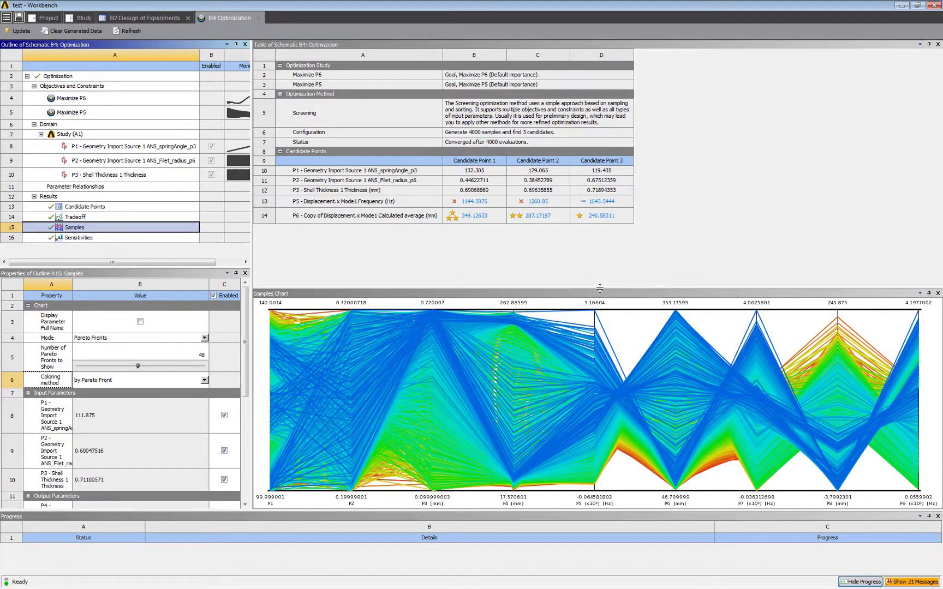
left_click_drag(609, 230, 618, 120)
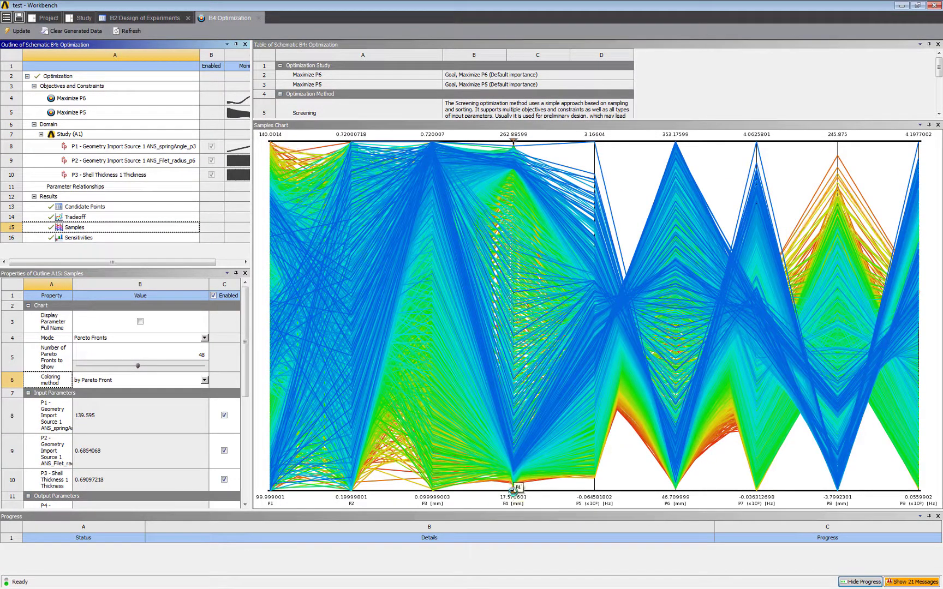
left_click_drag(513, 489, 538, 249)
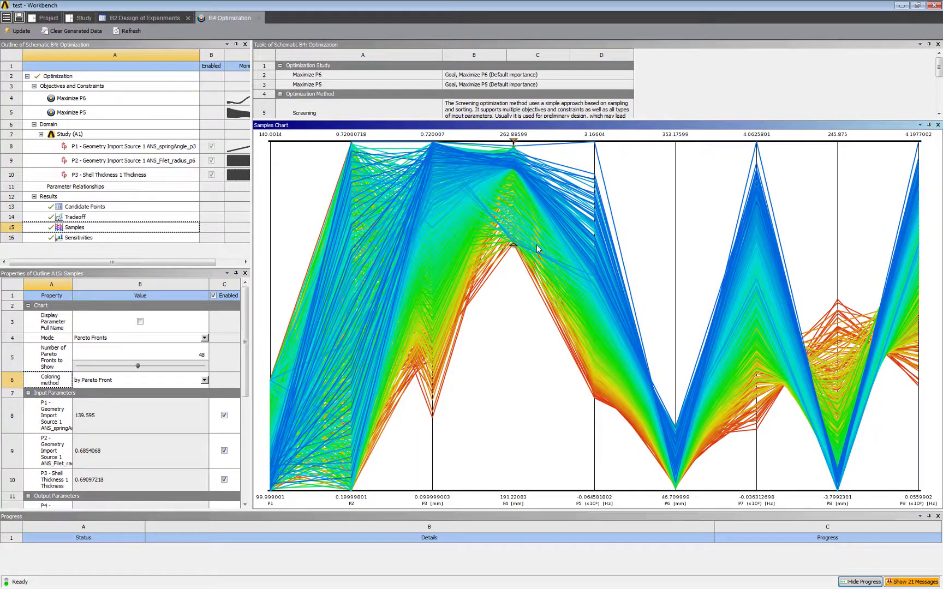
left_click_drag(838, 143, 838, 200)
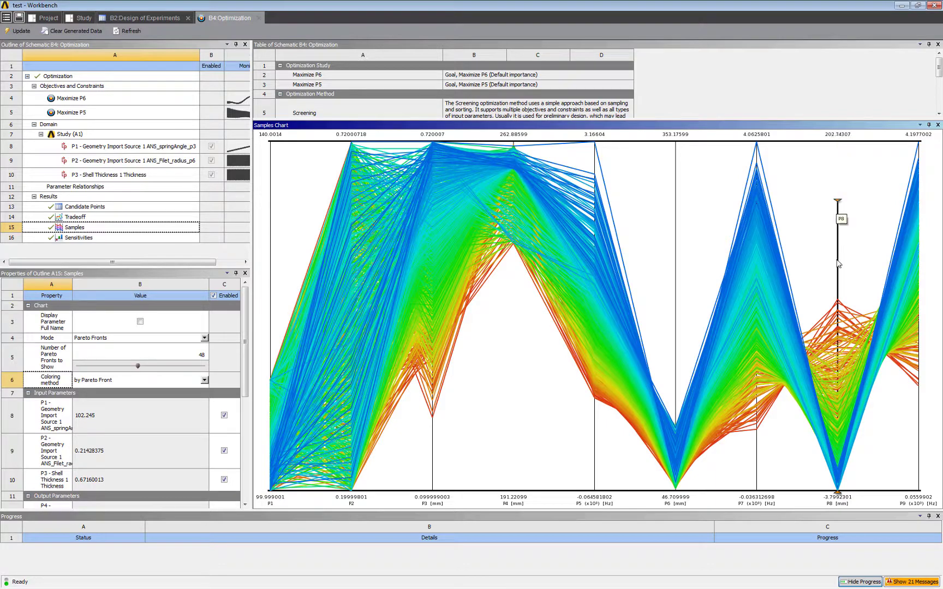
left_click_drag(839, 263, 837, 436)
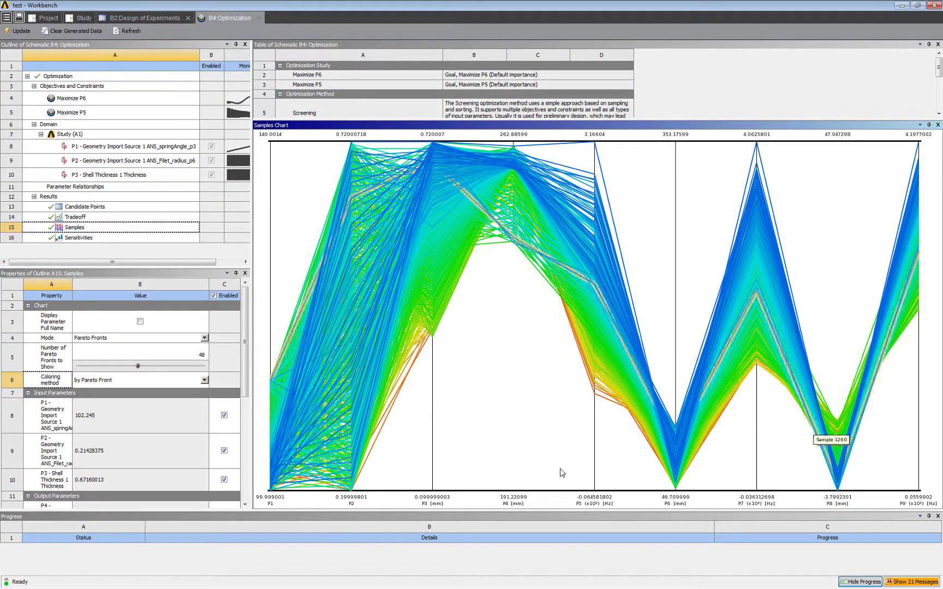
left_click_drag(594, 491, 594, 245)
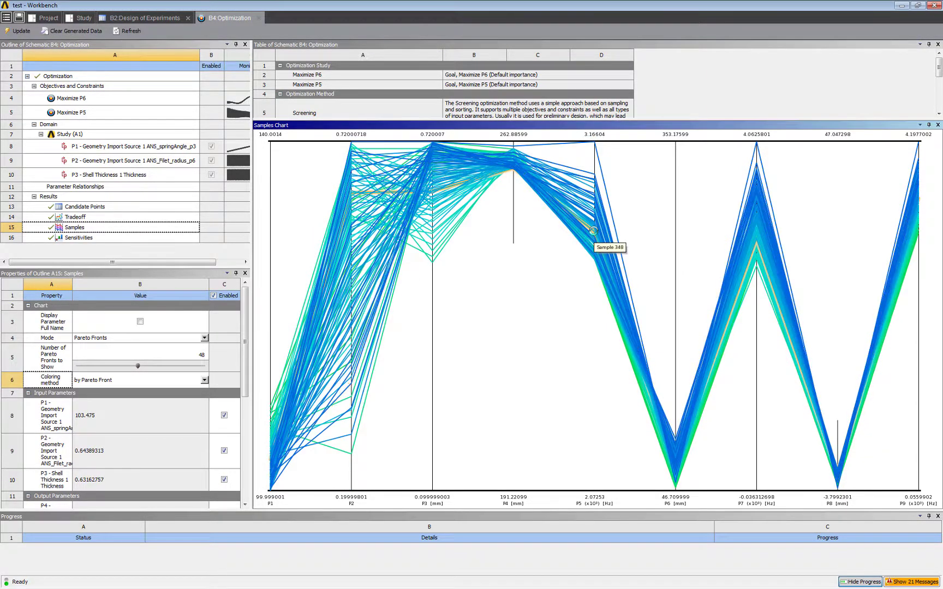
Insert Sample 348 from the Samples chart as a design point and open the Parameter Set with a widened design point table
right_click(595, 234)
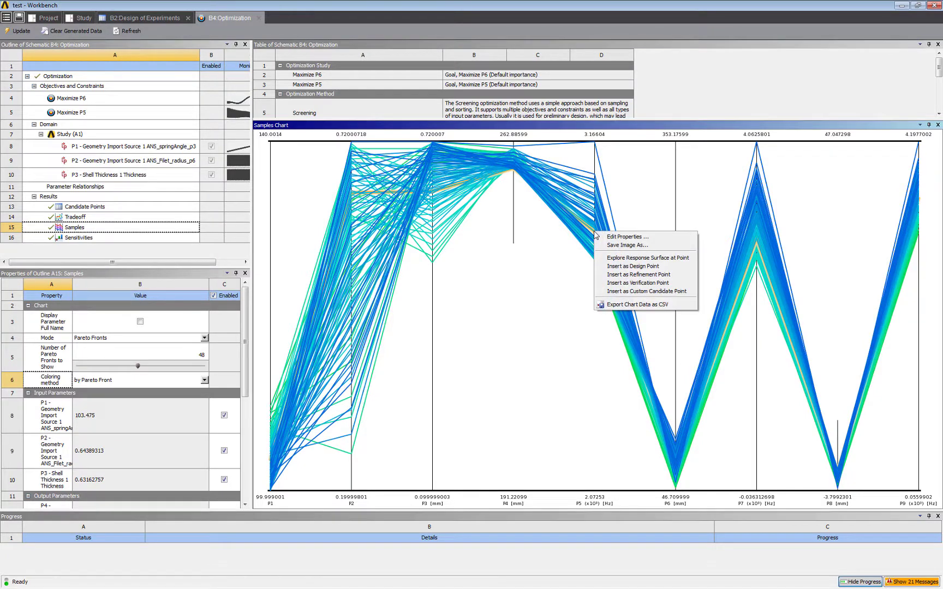
left_click(626, 267)
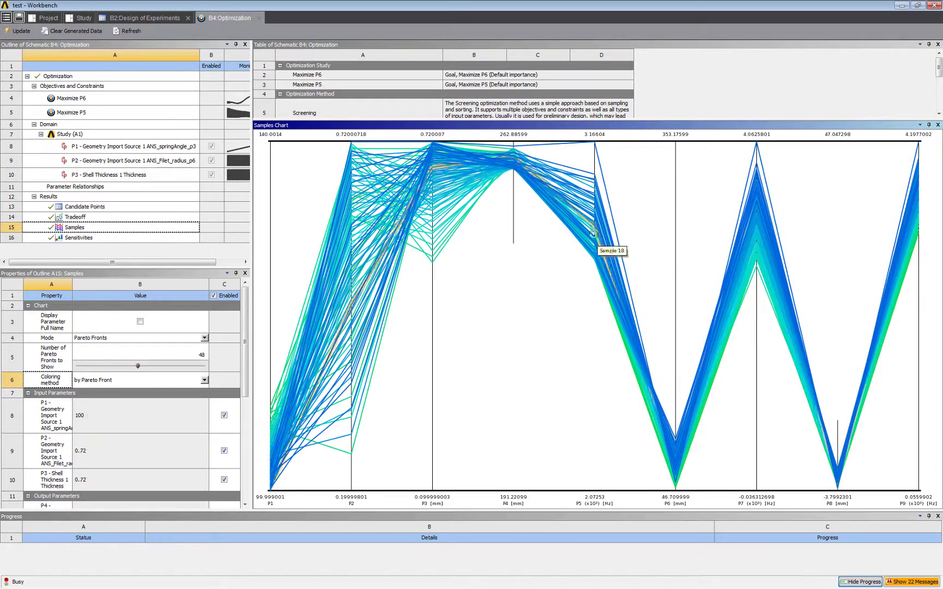
left_click(49, 18)
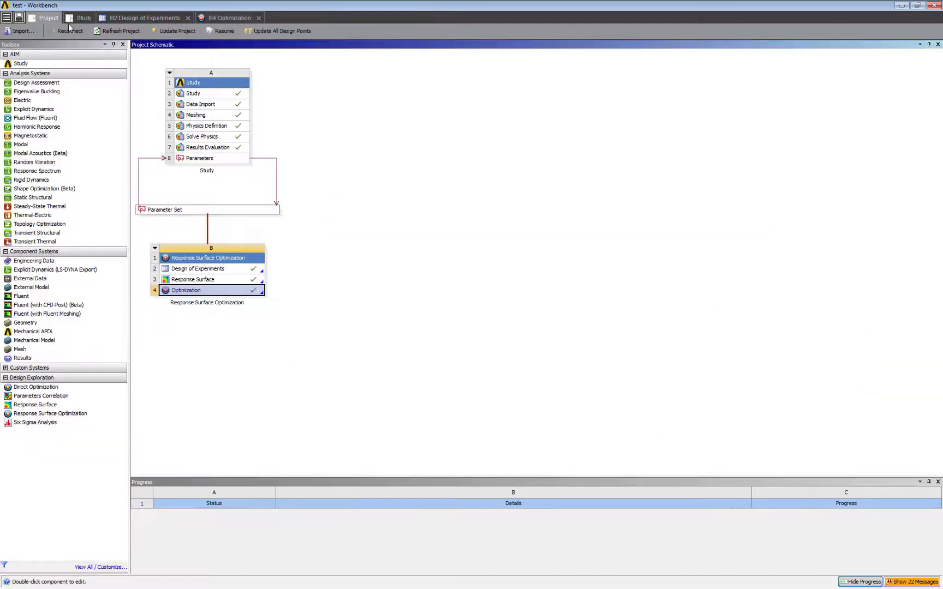
double_click(192, 212)
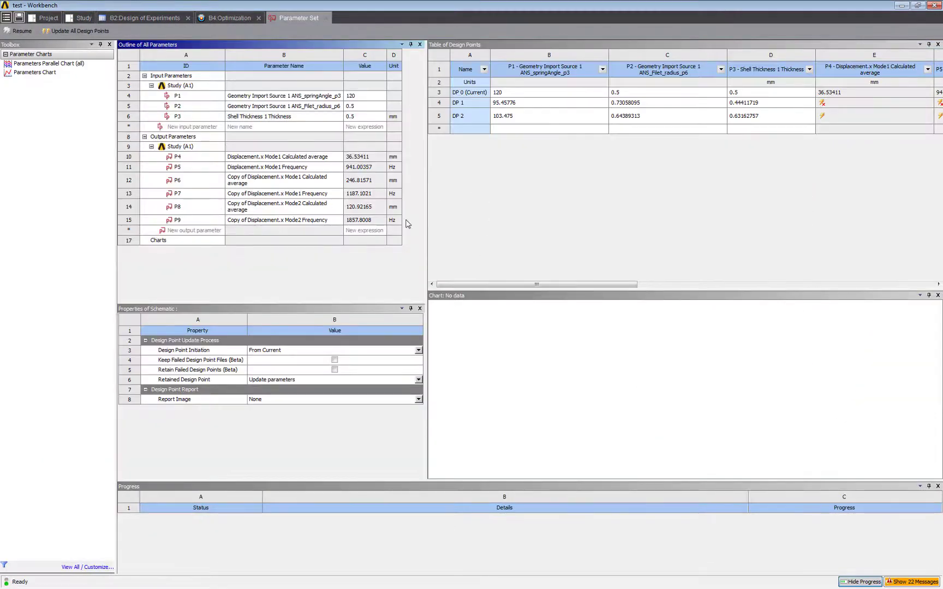
left_click_drag(424, 228, 287, 222)
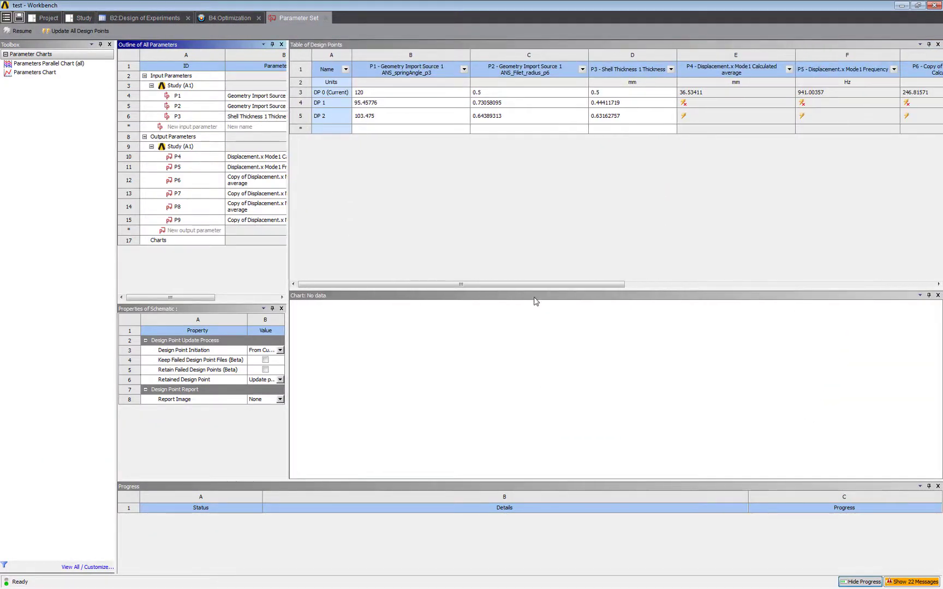
mouse_move(533, 285)
left_mouse_down()
mouse_move(696, 285)
mouse_move(532, 284)
left_mouse_up()
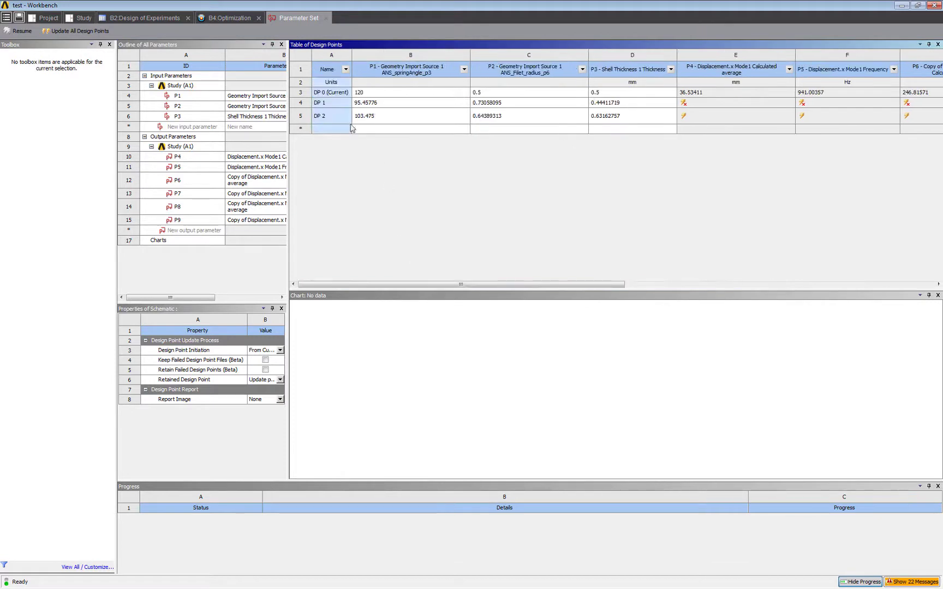
Delete design point DP 1 from the Table of Design Points
left_click(327, 104)
right_click(326, 103)
left_click(420, 165)
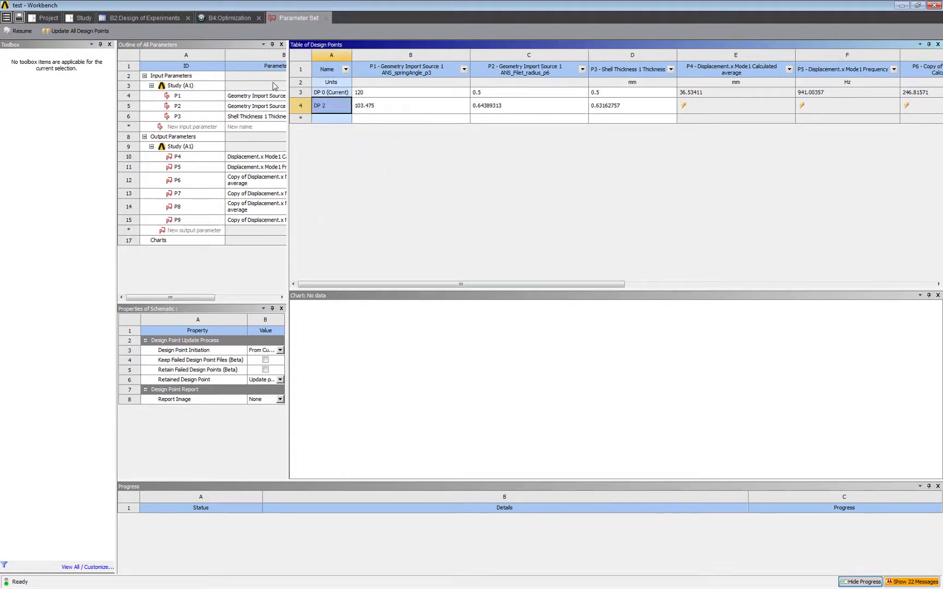
left_click(309, 19)
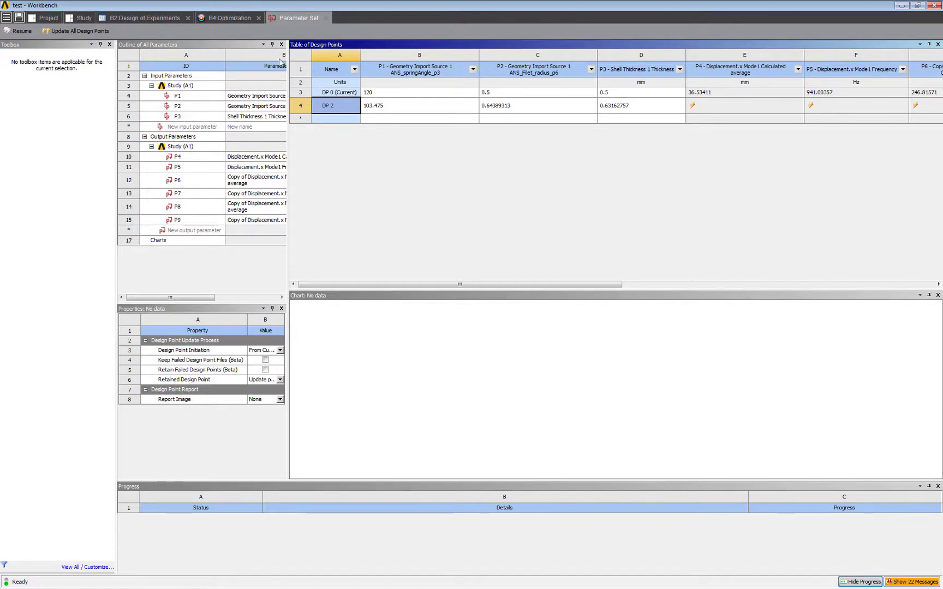
Enable retaining the data of design point DP 2 and update all design points
left_click(645, 285)
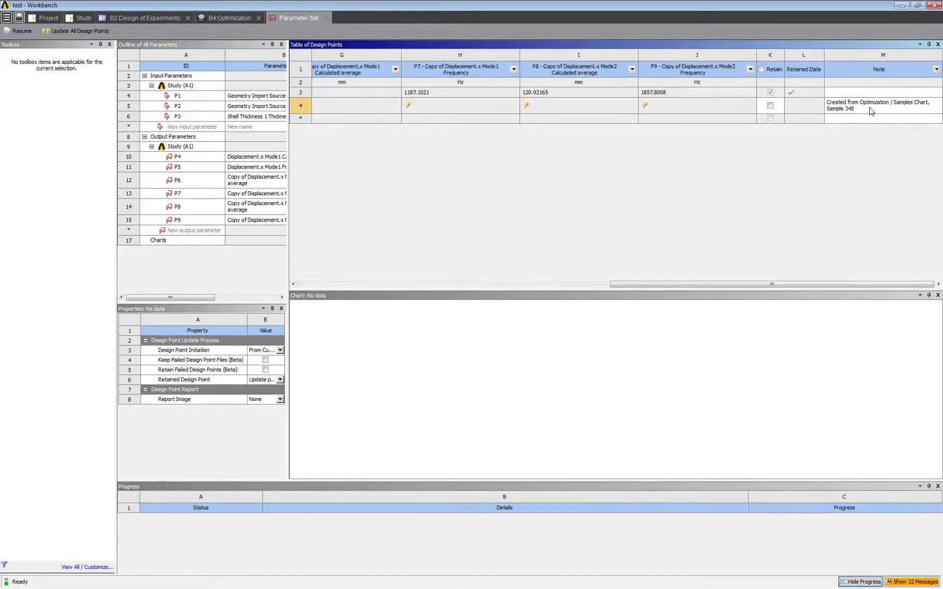
left_click(771, 106)
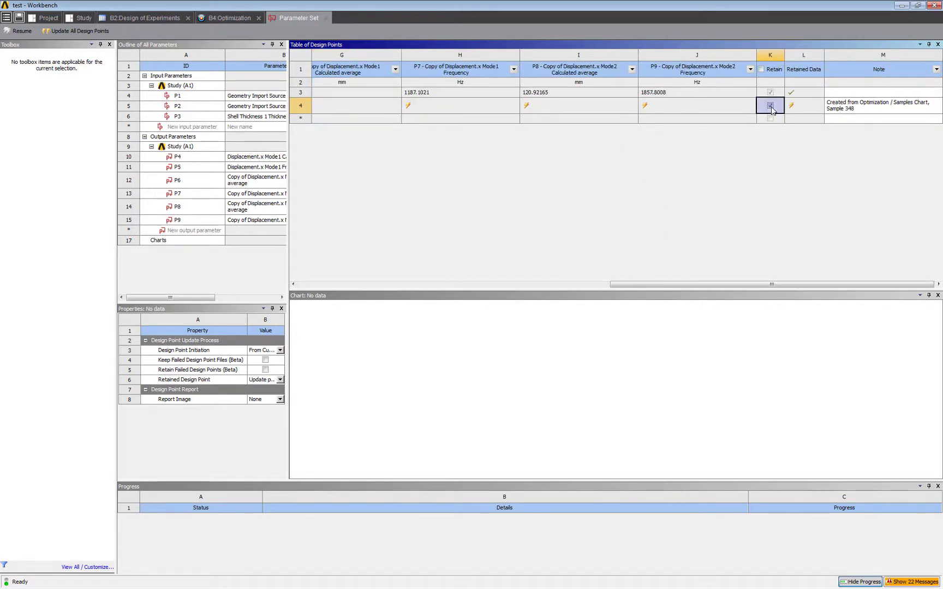
left_click(64, 31)
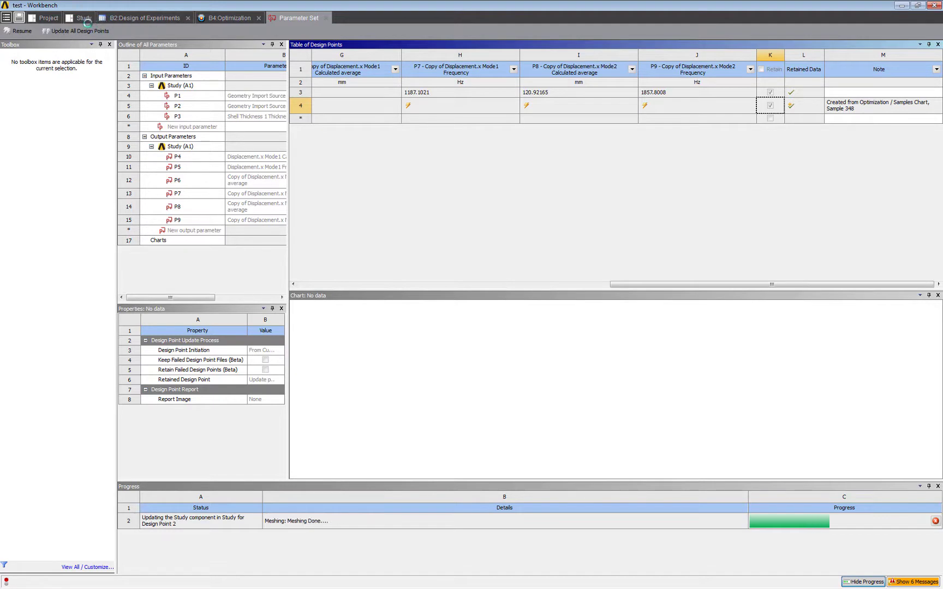
Check the Study's model during the update, and set design point DP 2 as current in the Table of Design Points
left_click(83, 18)
middle_click_drag(457, 309, 566, 232)
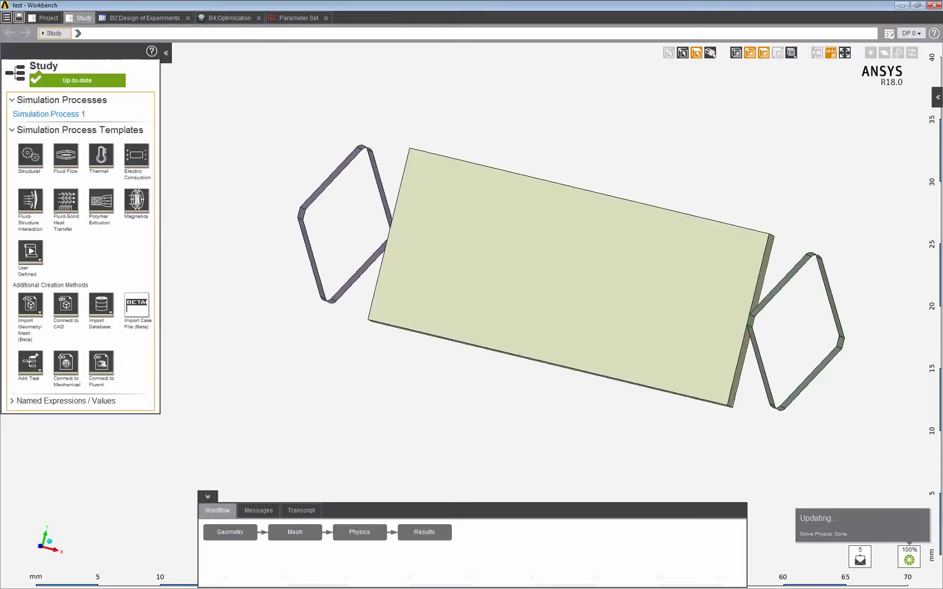
left_click(299, 20)
left_click(517, 105)
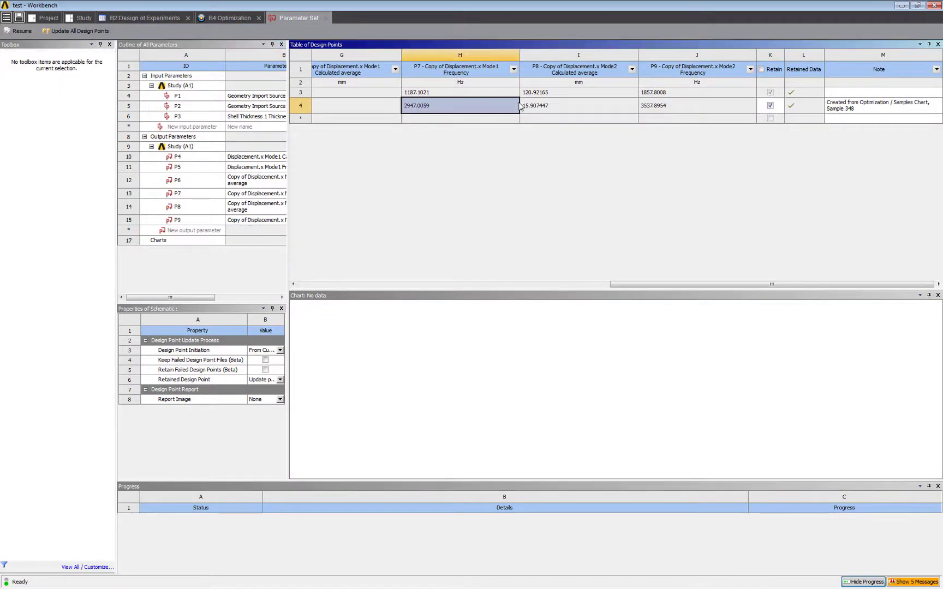
right_click(519, 103)
left_click(560, 190)
Animate the Study's Displacement.x Mode1 contour result and show its global frequency
left_click(80, 18)
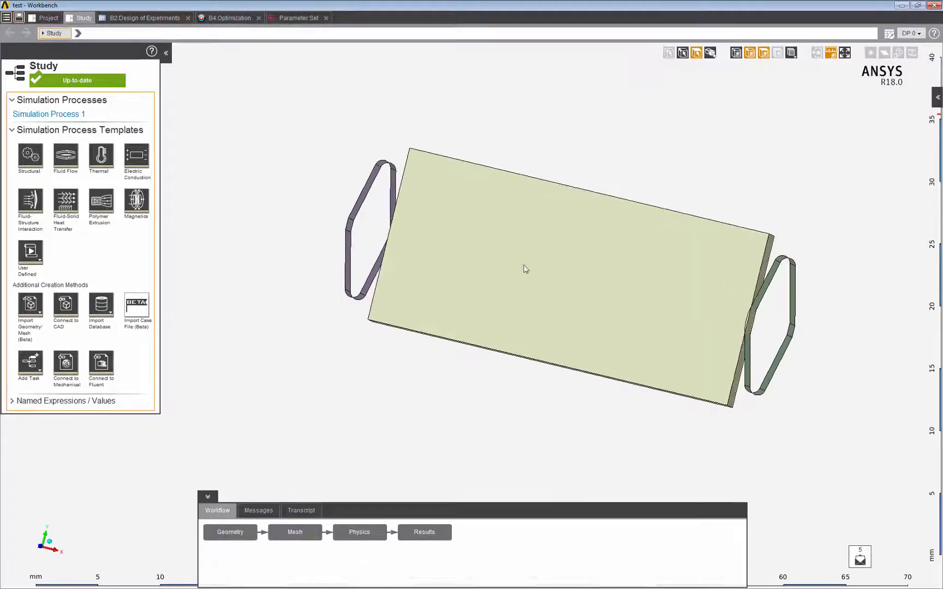
left_click(433, 526)
left_click(42, 159)
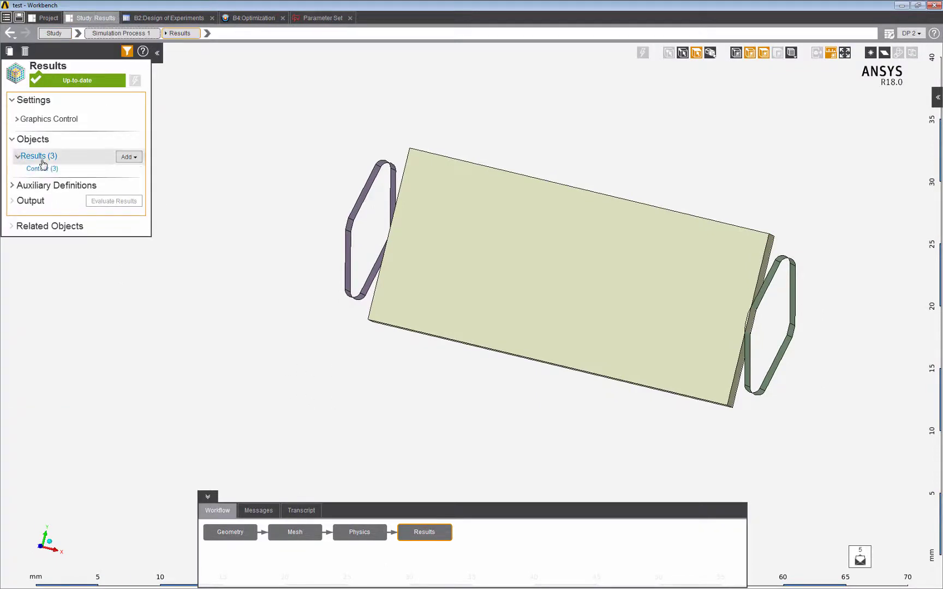
left_click(44, 158)
left_click(61, 146)
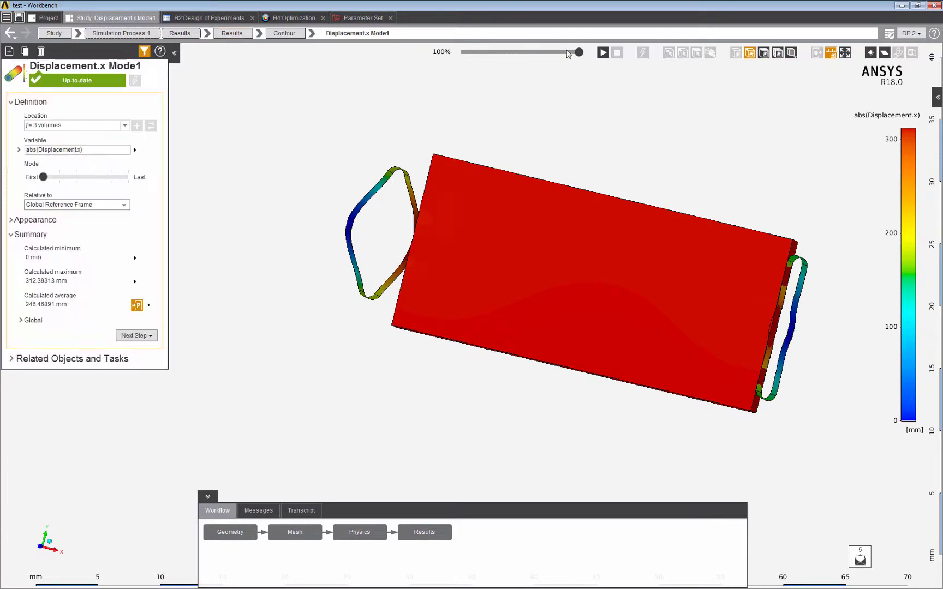
left_click(602, 52)
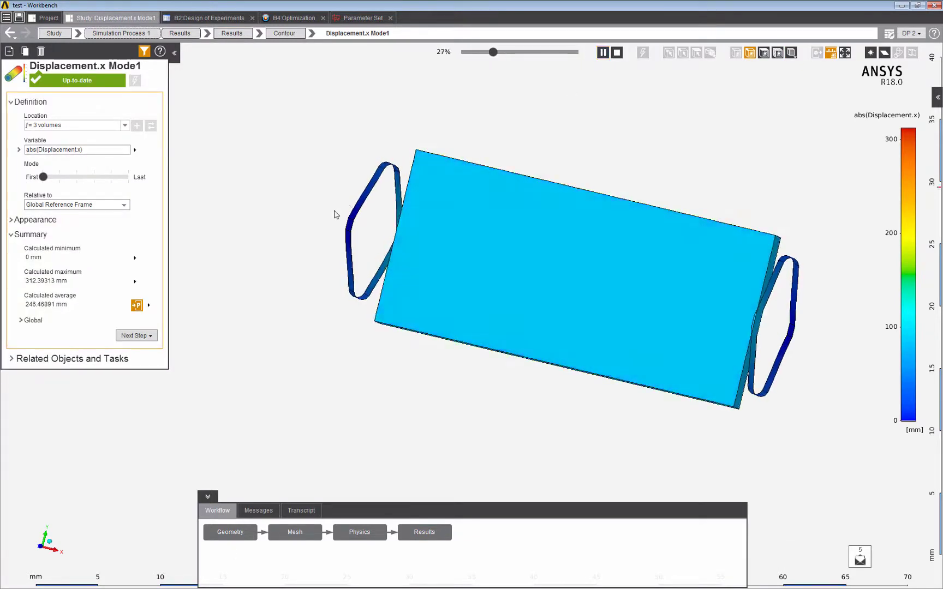
left_click(30, 321)
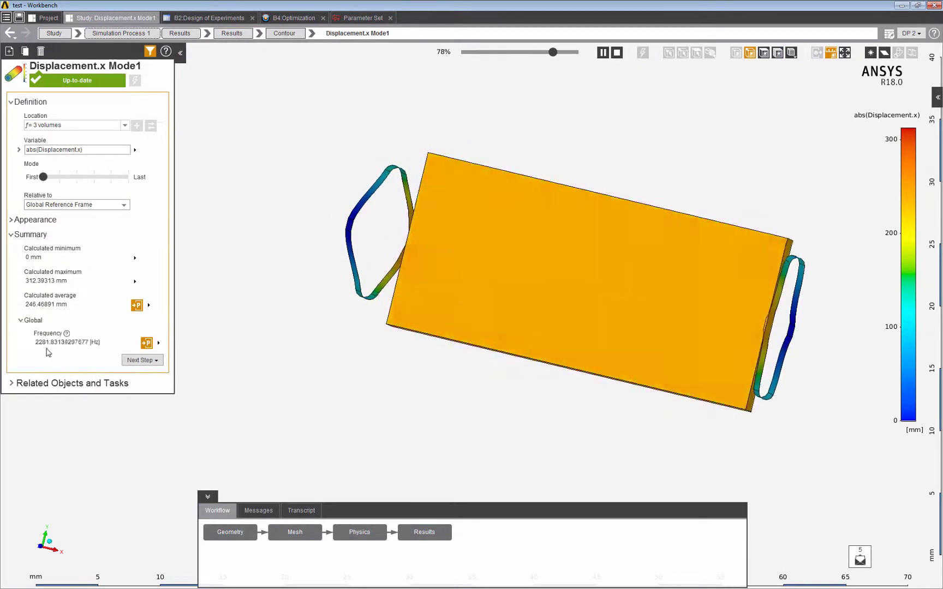